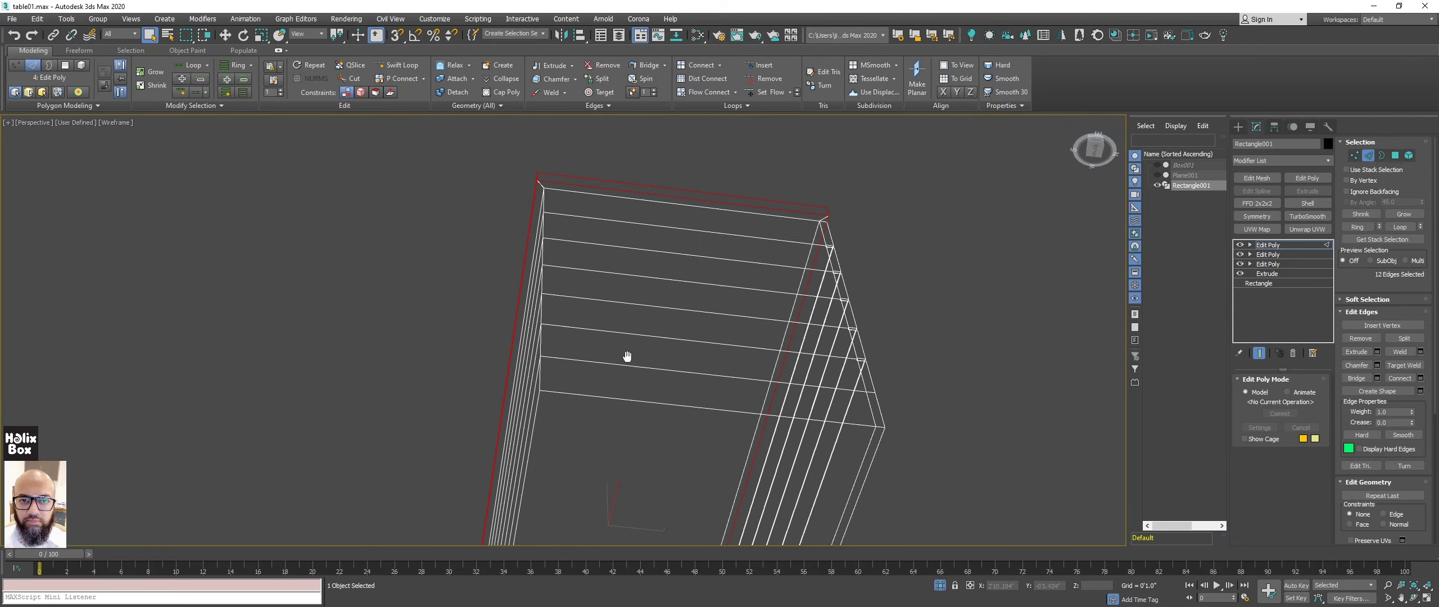
Orbit down onto the box's top corner and turn on edged-faces shading (F3).
scroll(547, 150, up, 2)
mouse_move(801, 274)
alt+middle_down()
mouse_move(826, 280)
mouse_move(809, 257)
alt+middle_up()
mouse_move(740, 219)
alt+middle_down()
mouse_move(813, 344)
mouse_move(765, 238)
mouse_move(732, 246)
mouse_move(736, 283)
mouse_move(754, 289)
mouse_move(740, 281)
alt+middle_up()
key(F3)
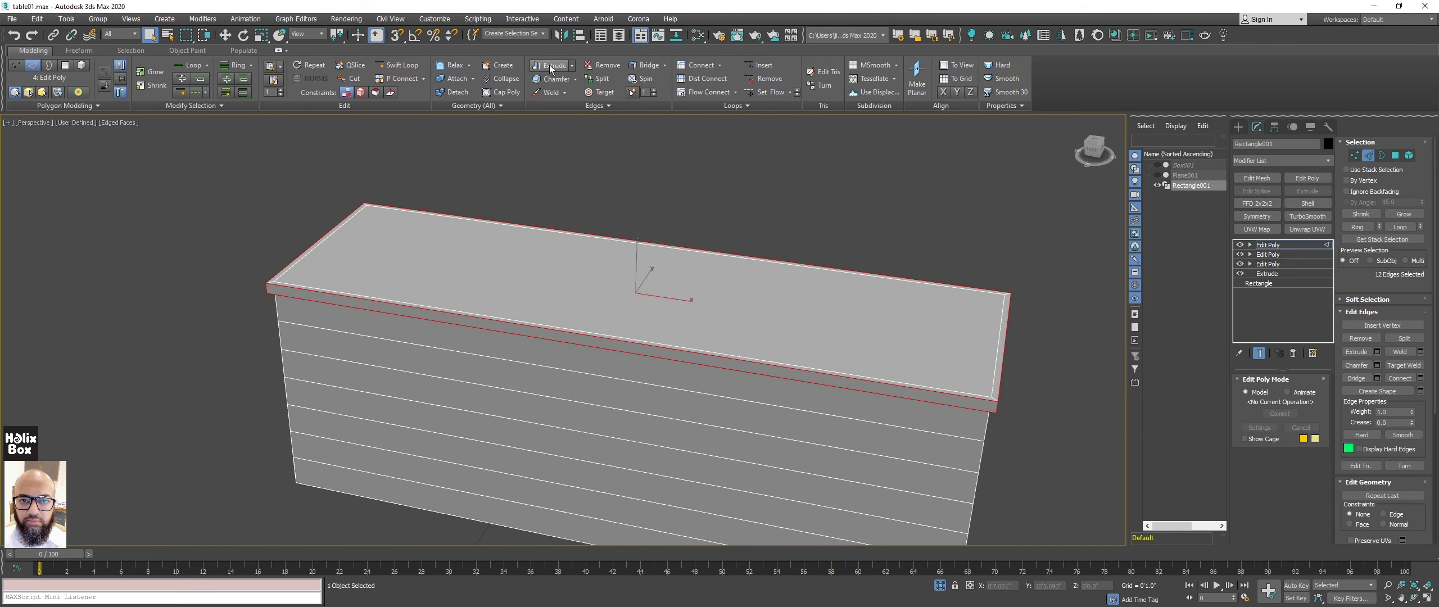
Apply a Quad Chamfer to the tabletop edges, smoothing across the entire object.
click(554, 80)
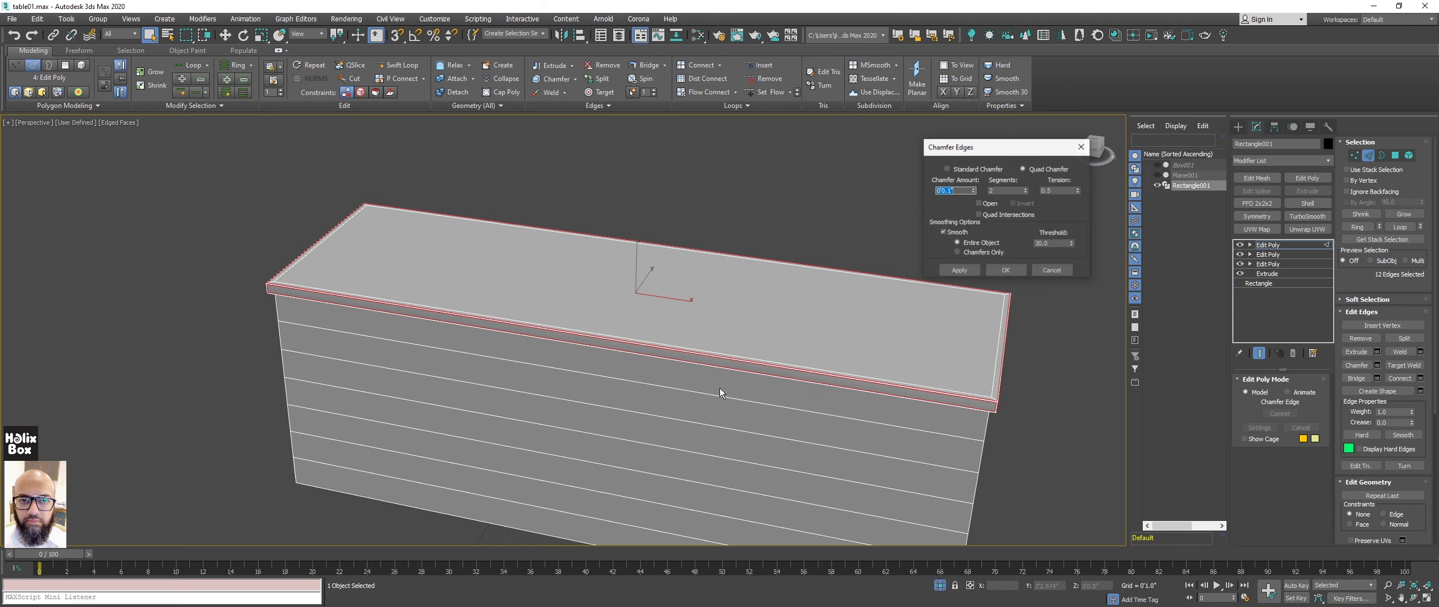
mouse_move(718, 383)
alt+middle_down()
mouse_move(726, 349)
mouse_move(648, 329)
alt+middle_up()
scroll(648, 329, up, 1)
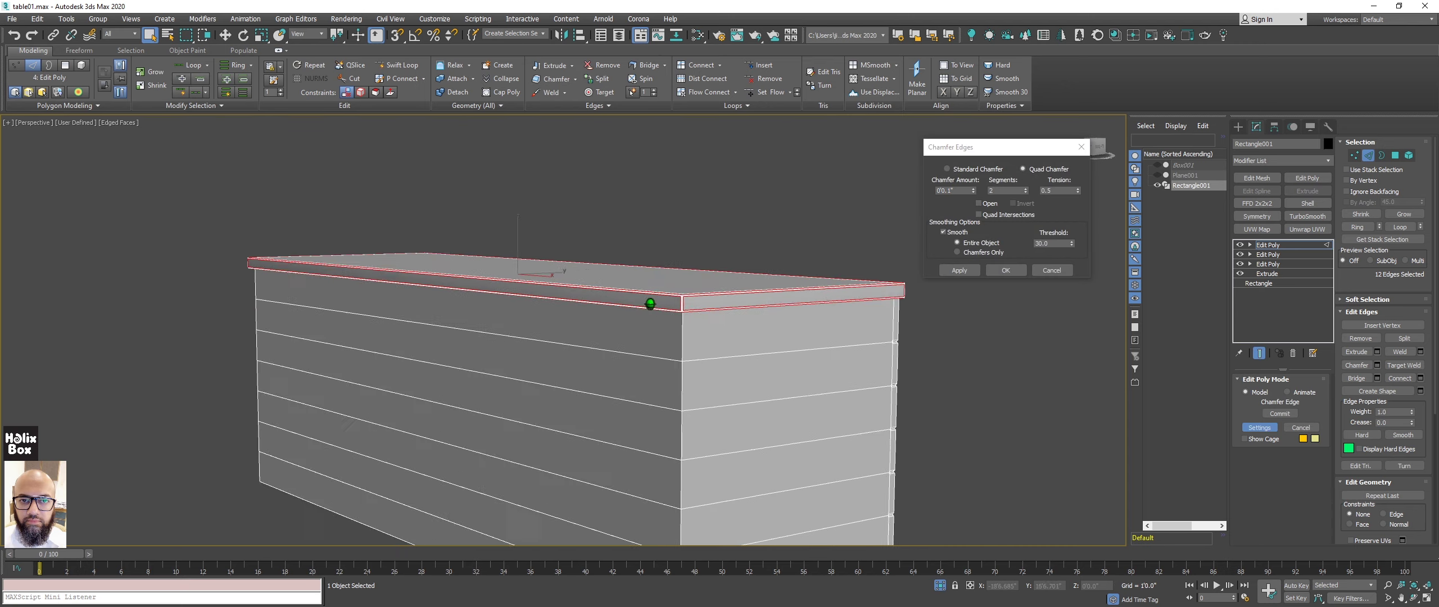
scroll(652, 307, up, 4)
middle_drag(664, 279, 654, 279)
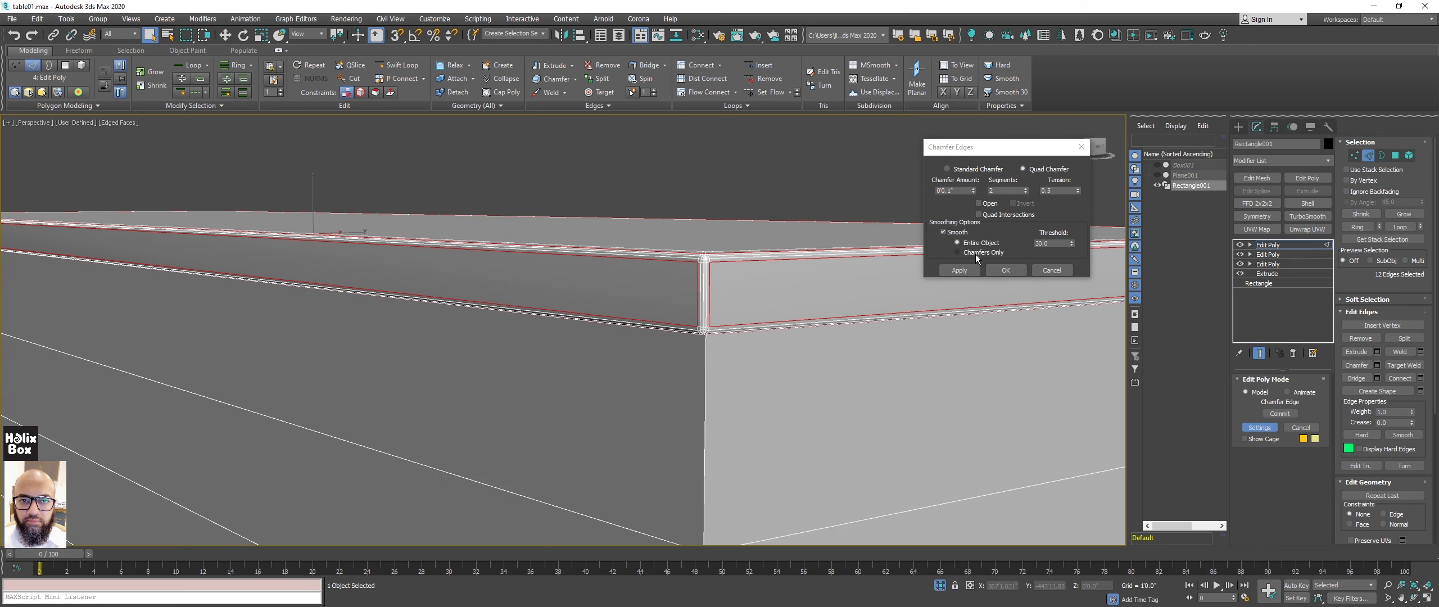
click(976, 253)
click(979, 244)
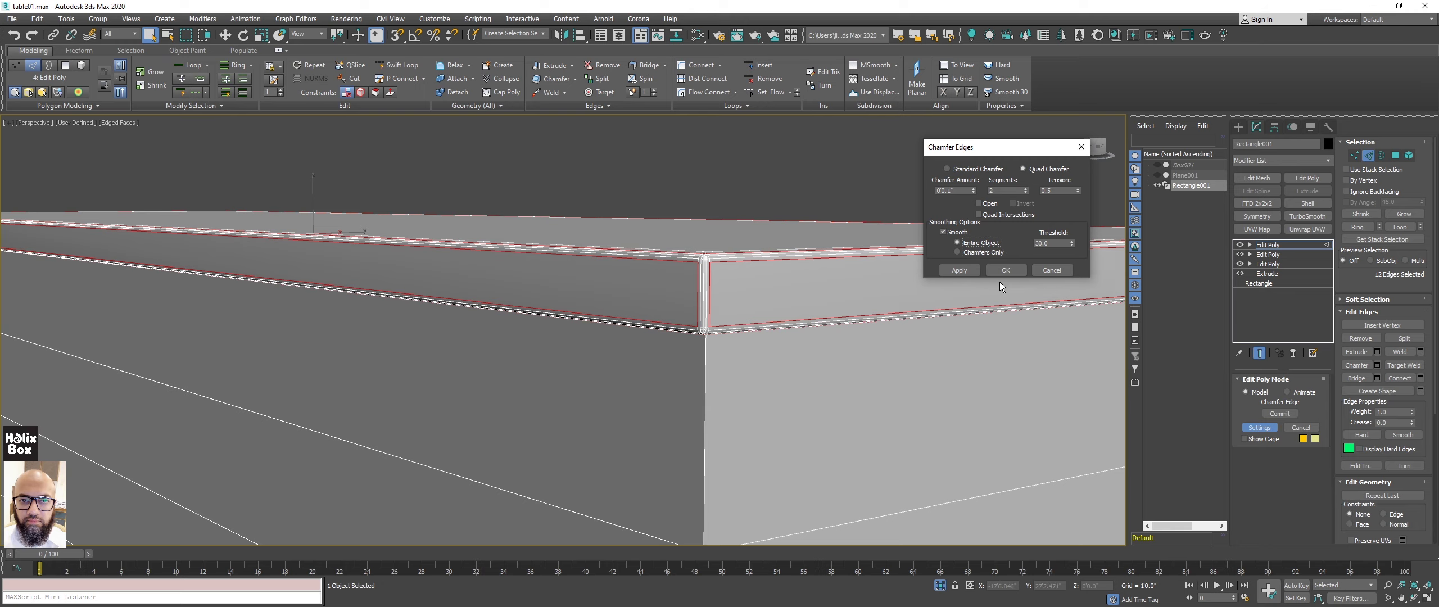
click(1006, 270)
scroll(652, 270, up, 5)
middle_drag(638, 248, 719, 206)
scroll(665, 224, down, 5)
Exit Edge mode, deselect the cabinet, and switch to plain Default Shading (F4).
key(2)
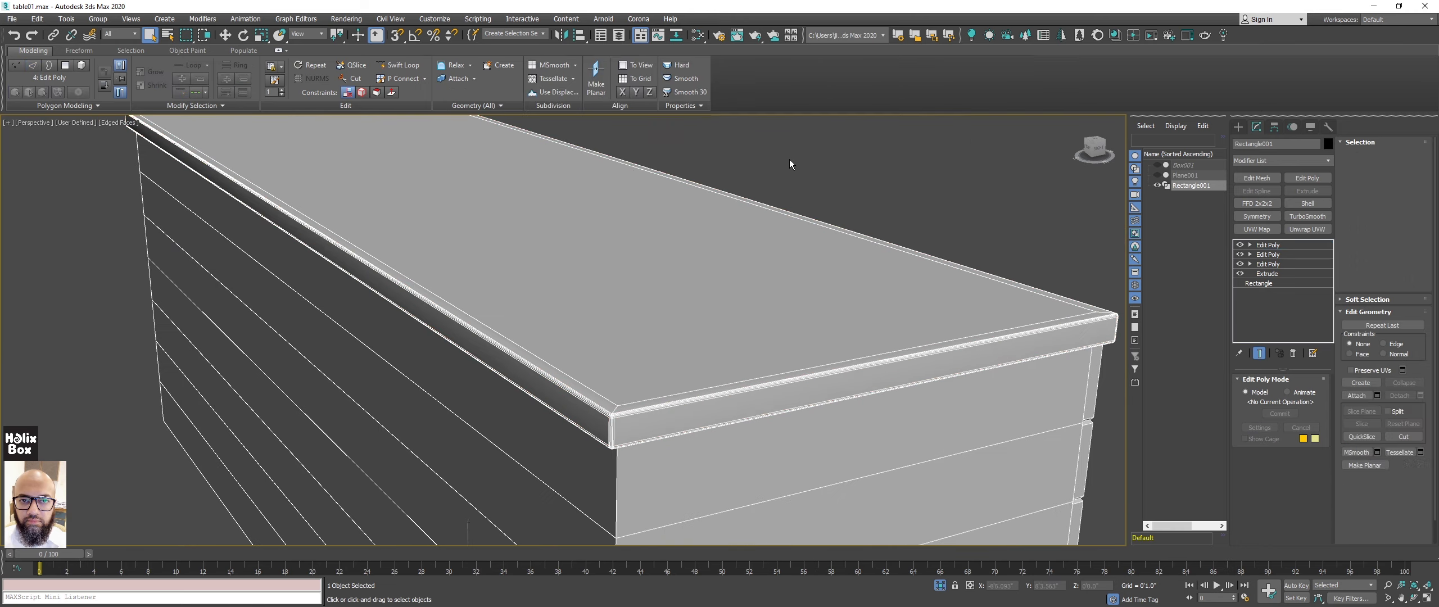
click(789, 160)
key(F4)
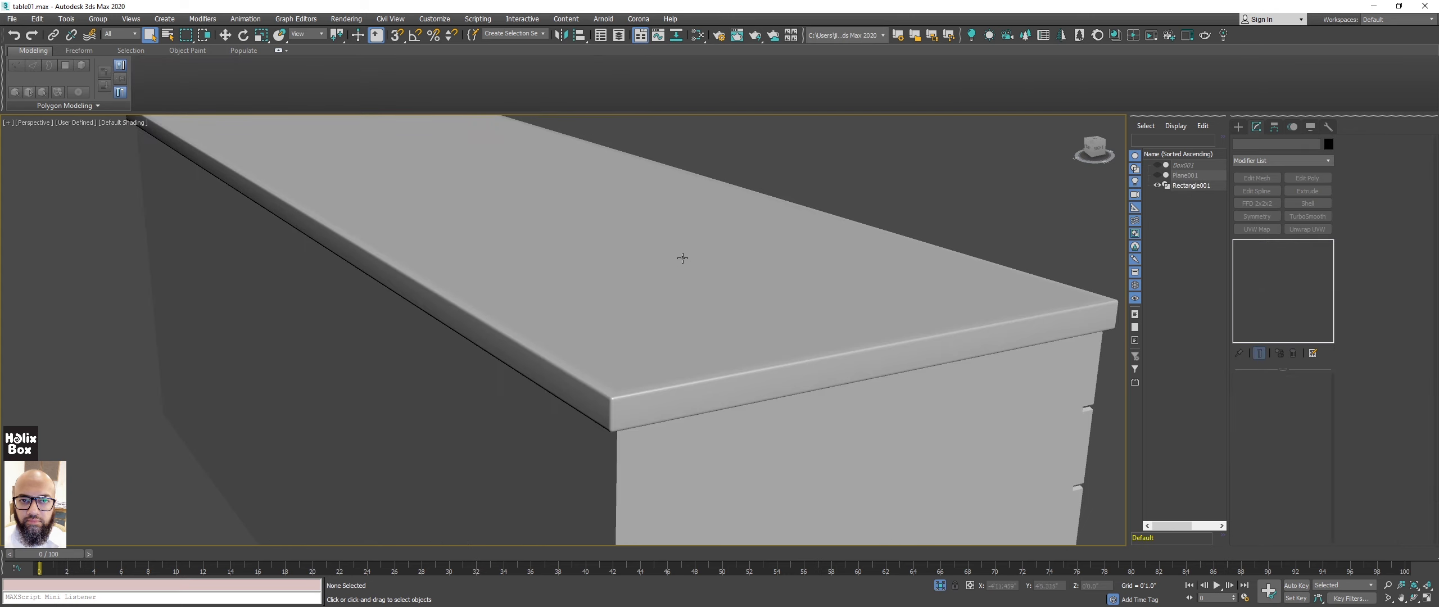
mouse_move(683, 258)
alt+middle_down()
mouse_move(640, 224)
mouse_move(433, 238)
mouse_move(461, 232)
mouse_move(491, 261)
mouse_move(646, 305)
mouse_move(379, 215)
alt+middle_up()
Orbit around the smoothly shaded cabinet and reselect it to inspect the chamfered top.
scroll(386, 221, down, 3)
scroll(379, 215, up, 3)
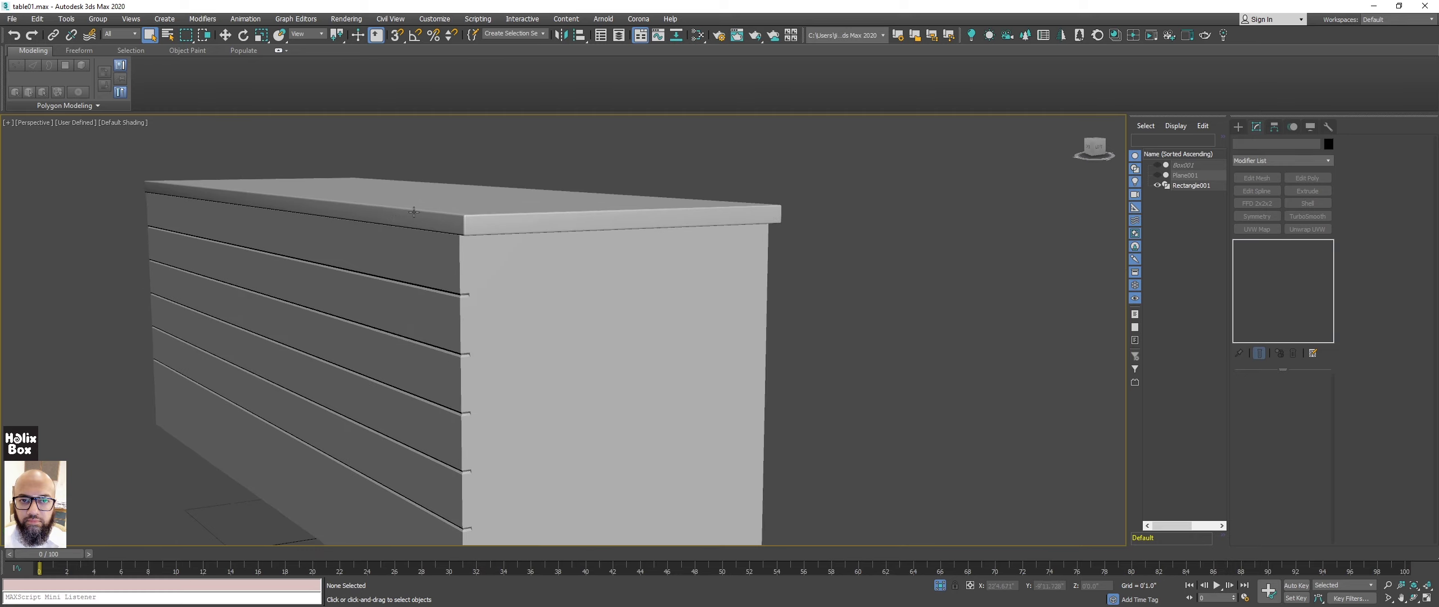
alt+middle_drag(422, 212, 413, 211)
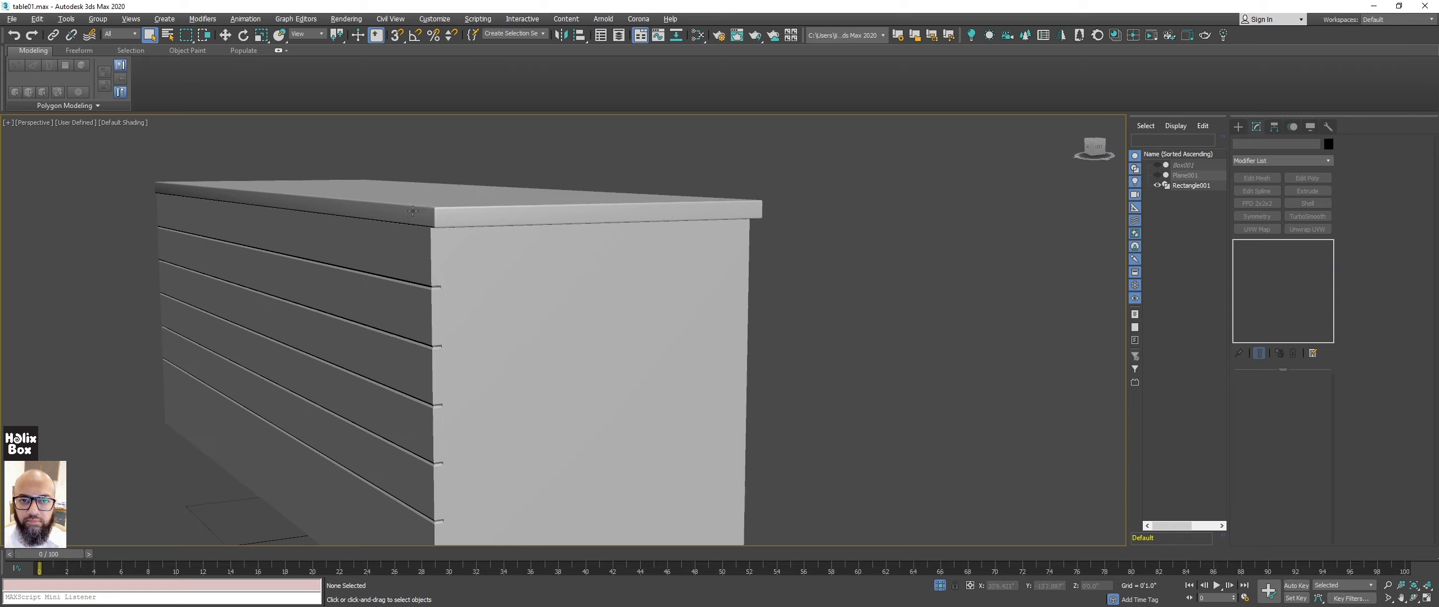
scroll(429, 257, down, 2)
mouse_move(429, 257)
alt+middle_down()
mouse_move(575, 276)
mouse_move(659, 257)
alt+middle_up()
scroll(662, 261, down, 2)
scroll(662, 261, down, 1)
click(700, 305)
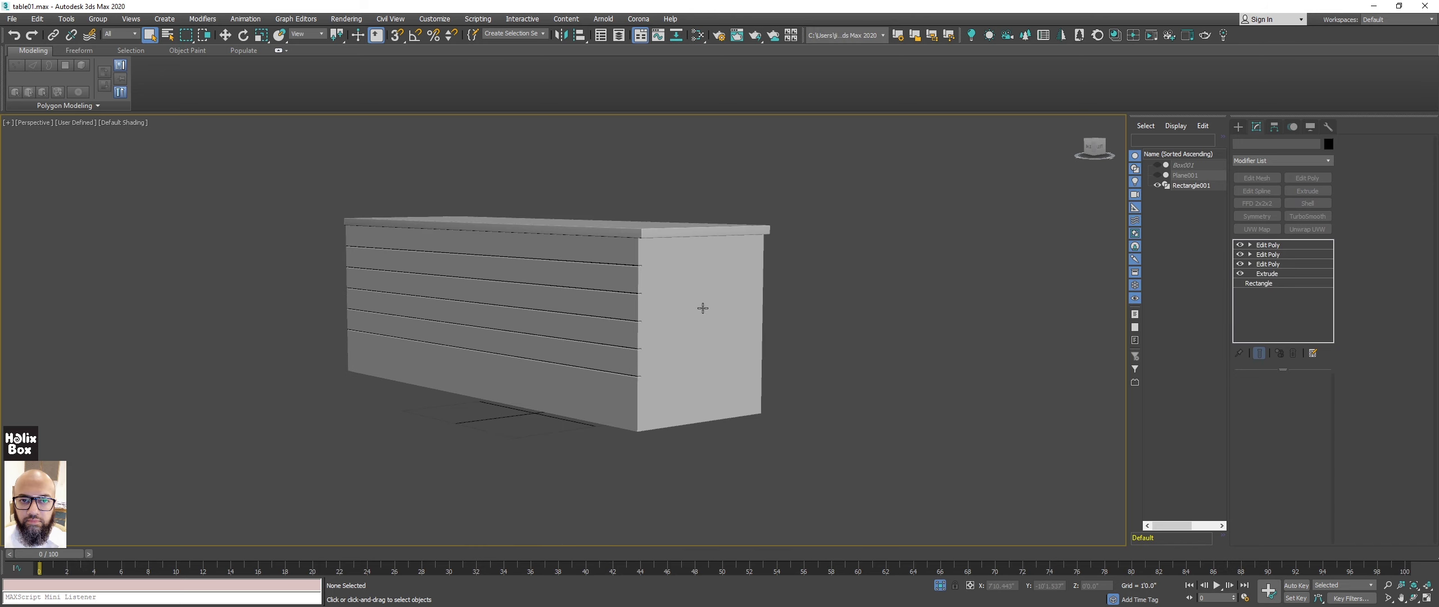
alt+middle_drag(660, 295, 564, 281)
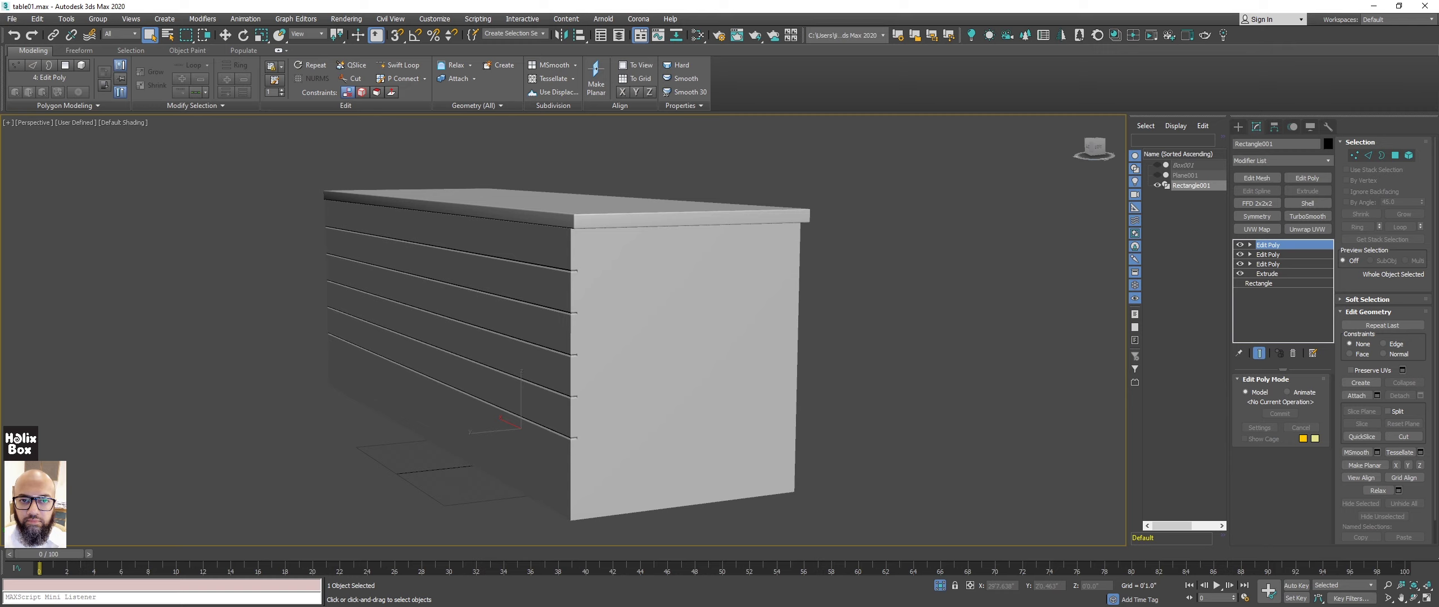
alt+middle_drag(619, 242, 652, 240)
scroll(645, 244, up, 2)
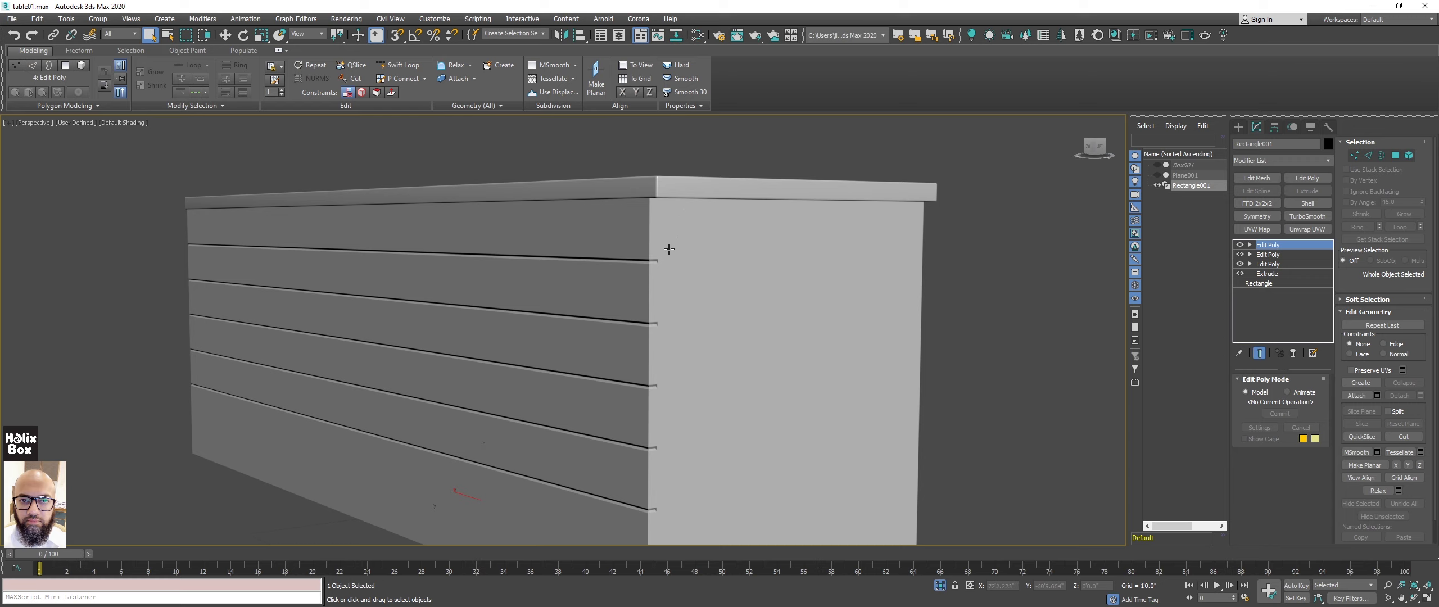
middle_drag(669, 249, 681, 234)
key(F4)
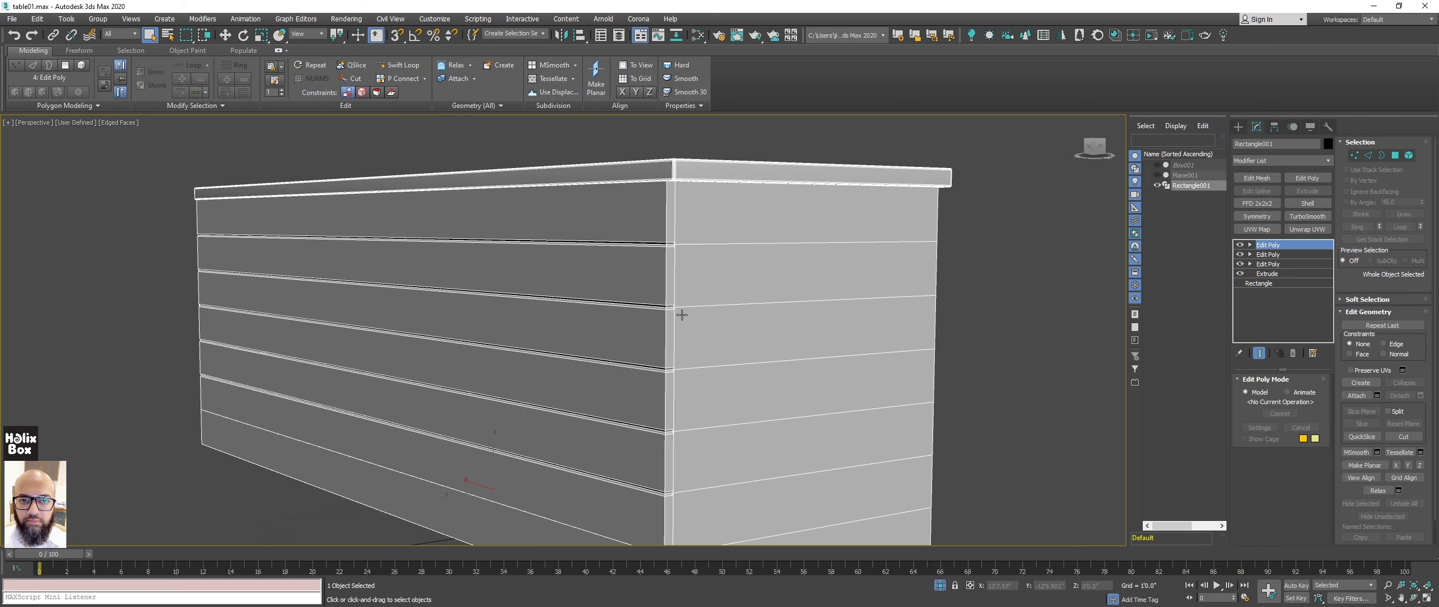
middle_drag(682, 315, 677, 293)
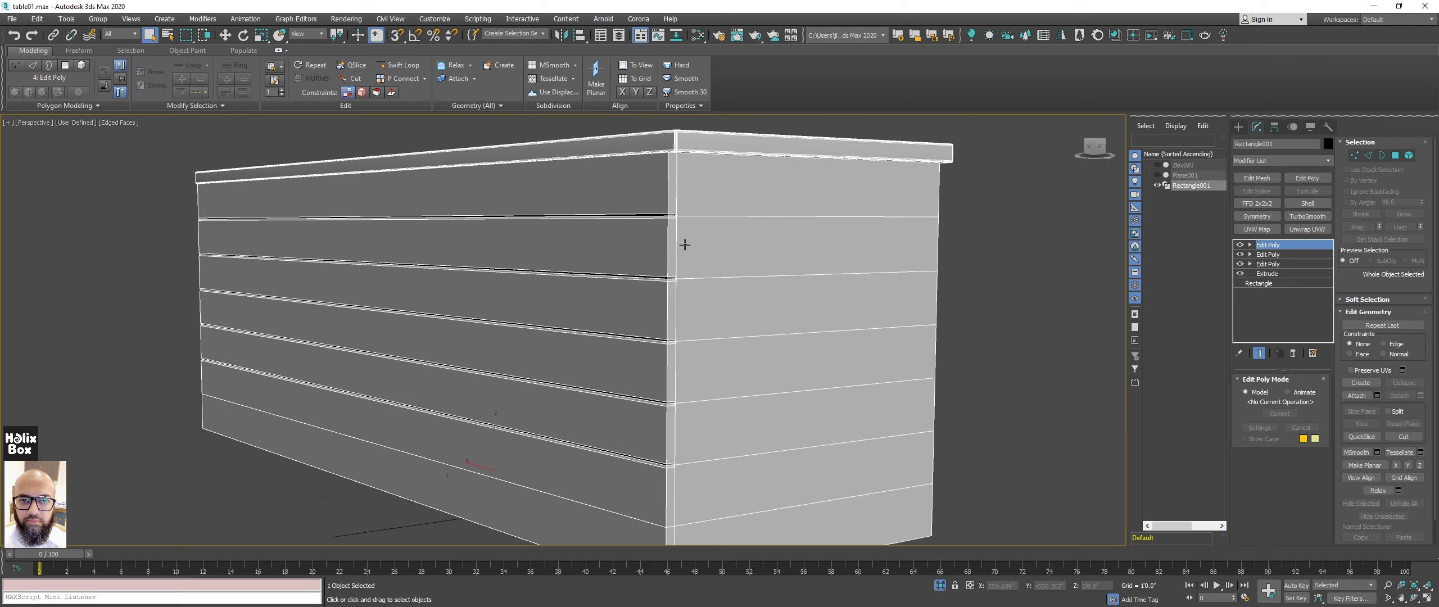
scroll(687, 229, down, 2)
alt+middle_drag(694, 203, 701, 211)
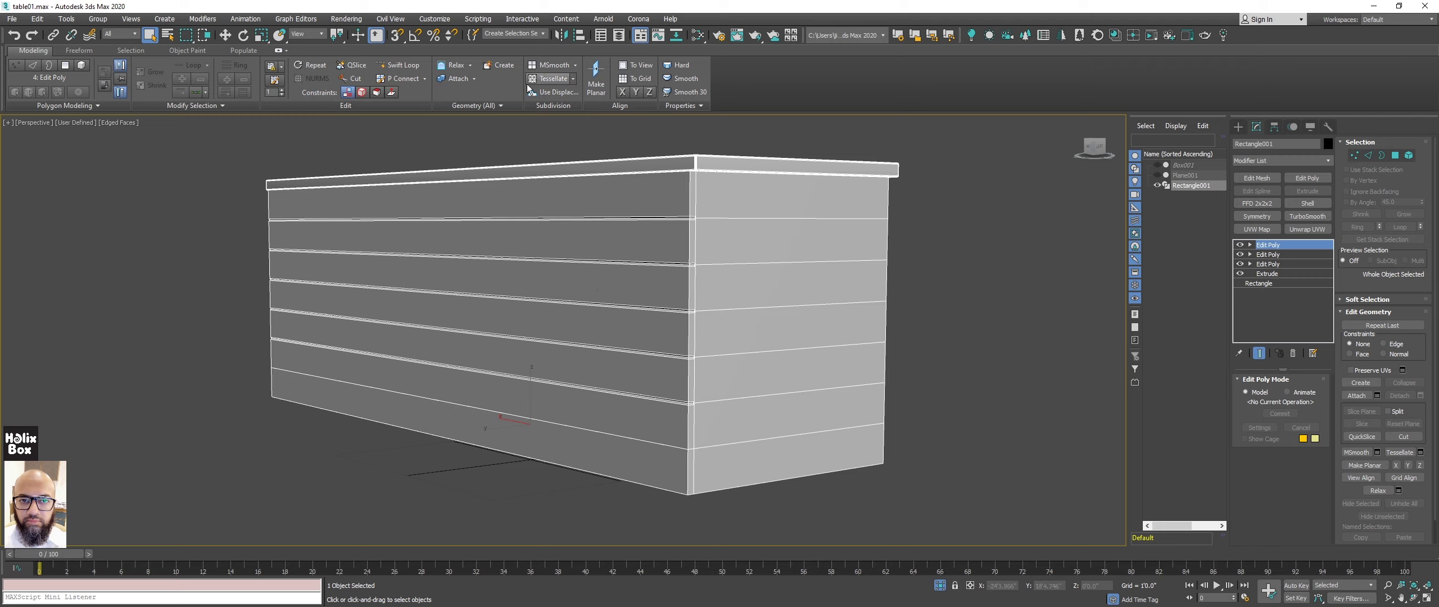
alt+middle_drag(456, 191, 454, 153)
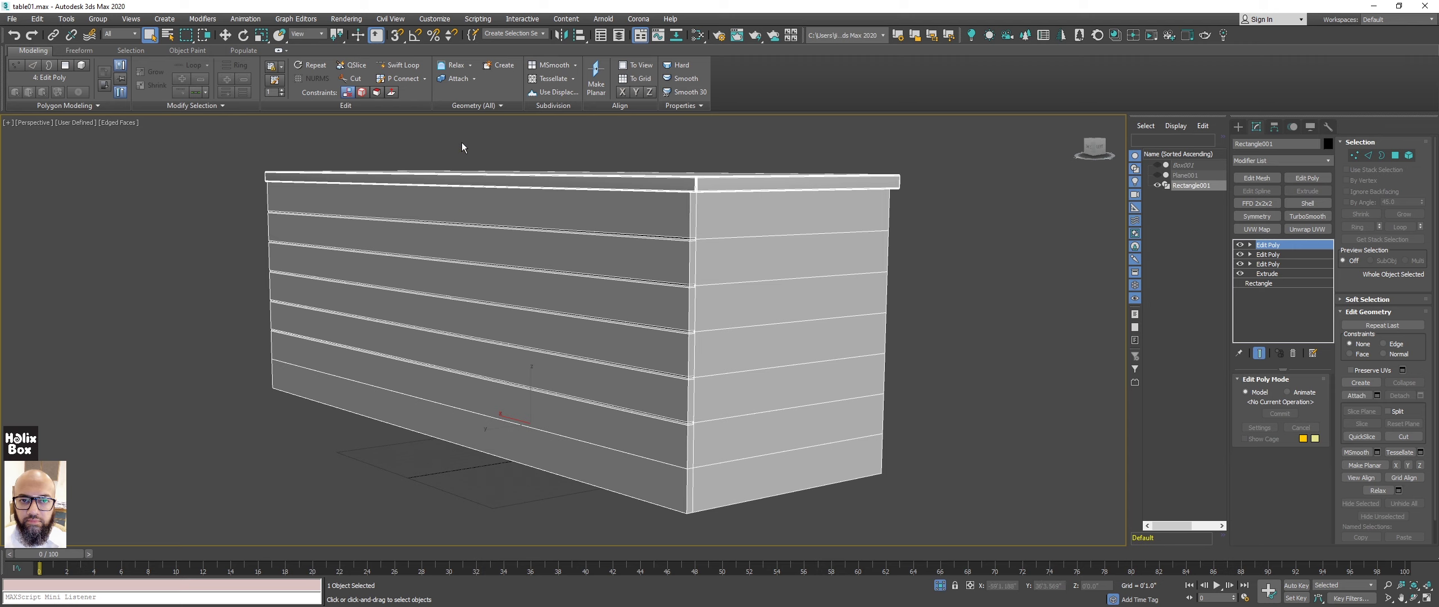
alt+middle_drag(575, 223, 560, 299)
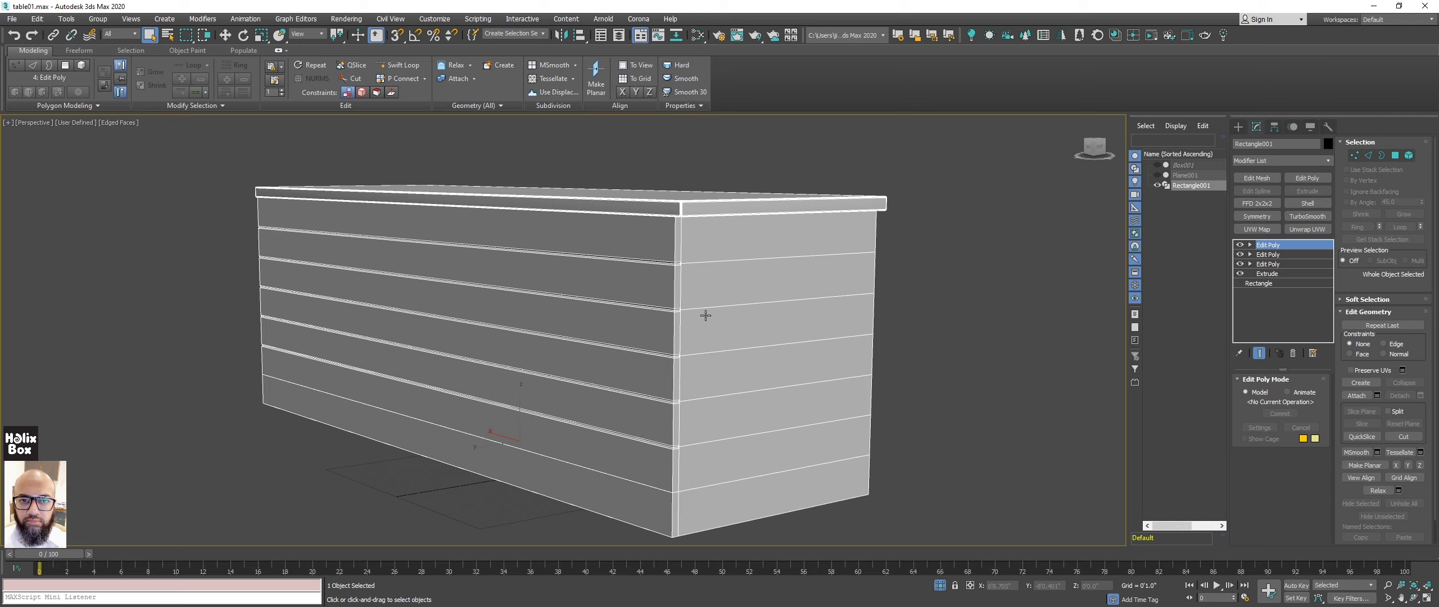
click(967, 330)
mouse_move(691, 273)
alt+middle_down()
mouse_move(661, 251)
mouse_move(695, 231)
mouse_move(696, 210)
alt+middle_up()
scroll(689, 214, down, 2)
click(735, 249)
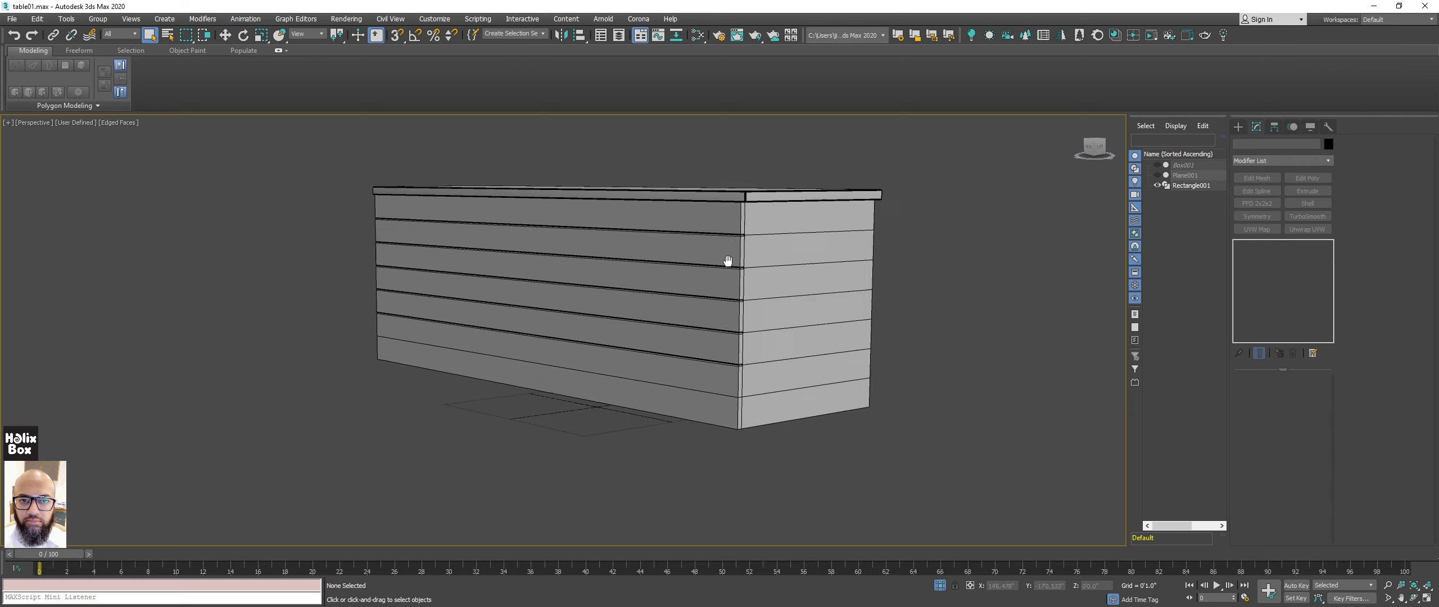
middle_drag(665, 272, 620, 301)
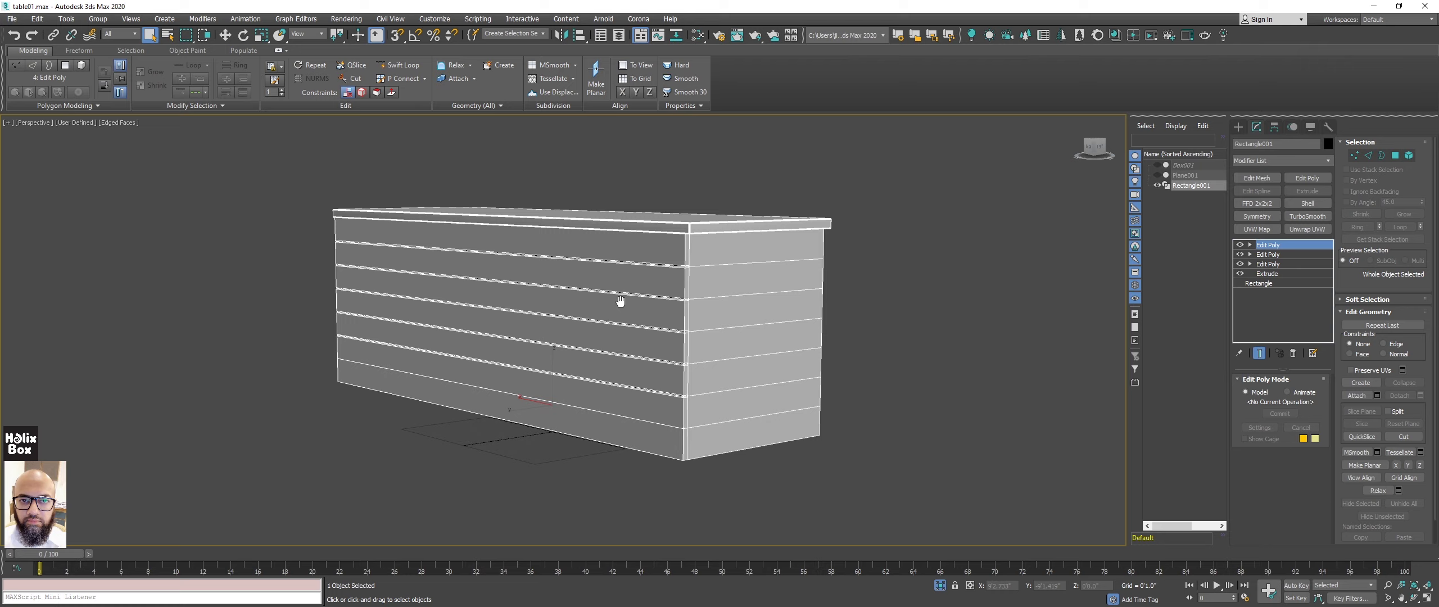
click(976, 283)
mouse_move(750, 287)
middle_down()
mouse_move(778, 301)
mouse_move(680, 283)
mouse_move(762, 348)
middle_up()
key(F4)
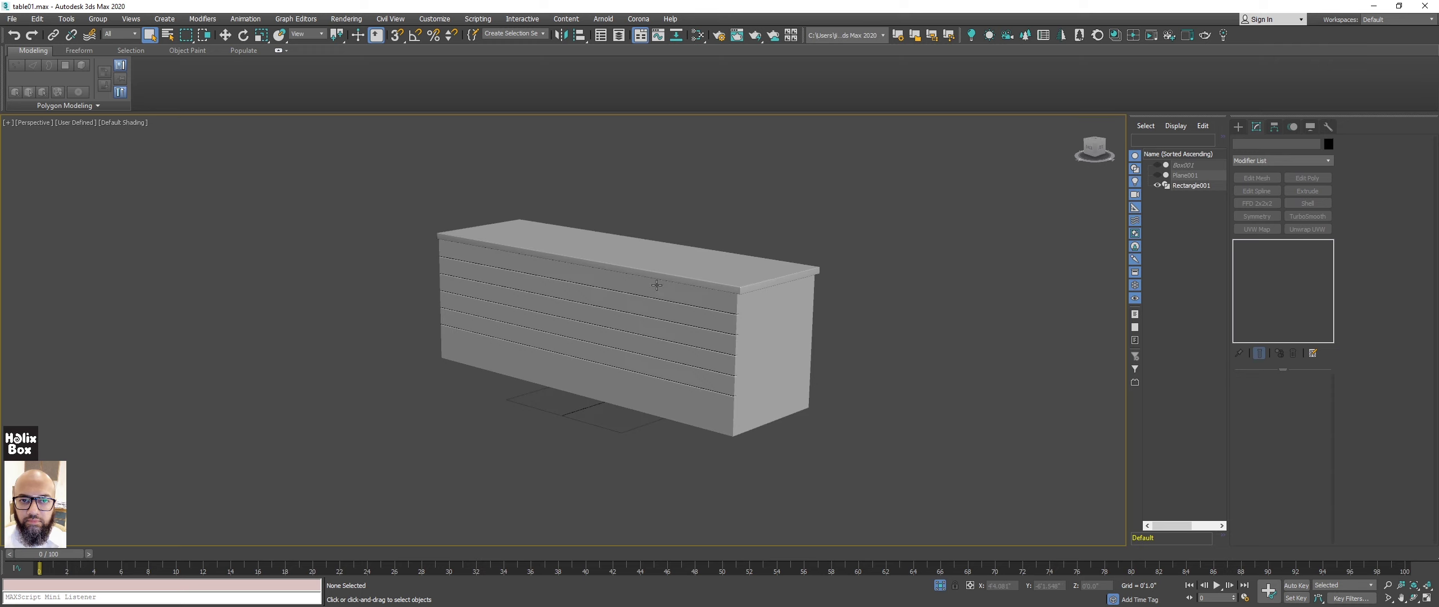
Turn off Isolate Selection to reveal Box001 and Plane001, then select Rectangle001.
click(940, 585)
scroll(621, 338, up, 5)
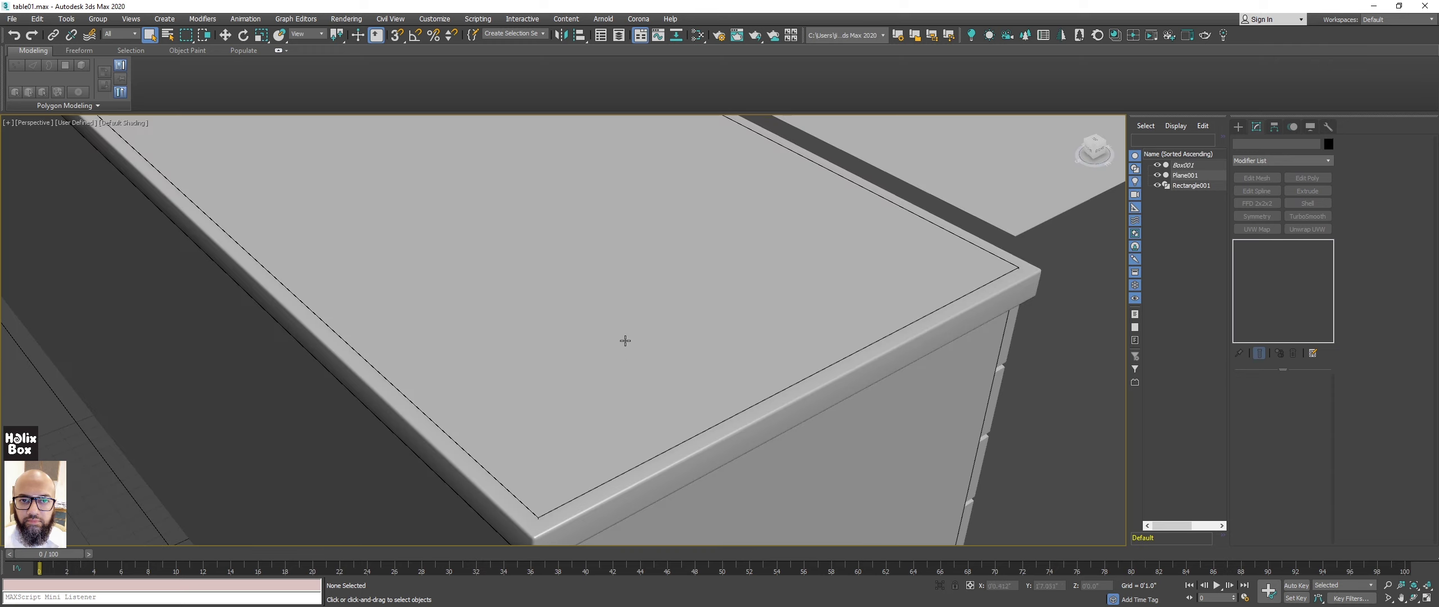
mouse_move(620, 337)
alt+middle_down()
mouse_move(622, 302)
mouse_move(604, 292)
alt+middle_up()
scroll(624, 302, down, 3)
click(604, 293)
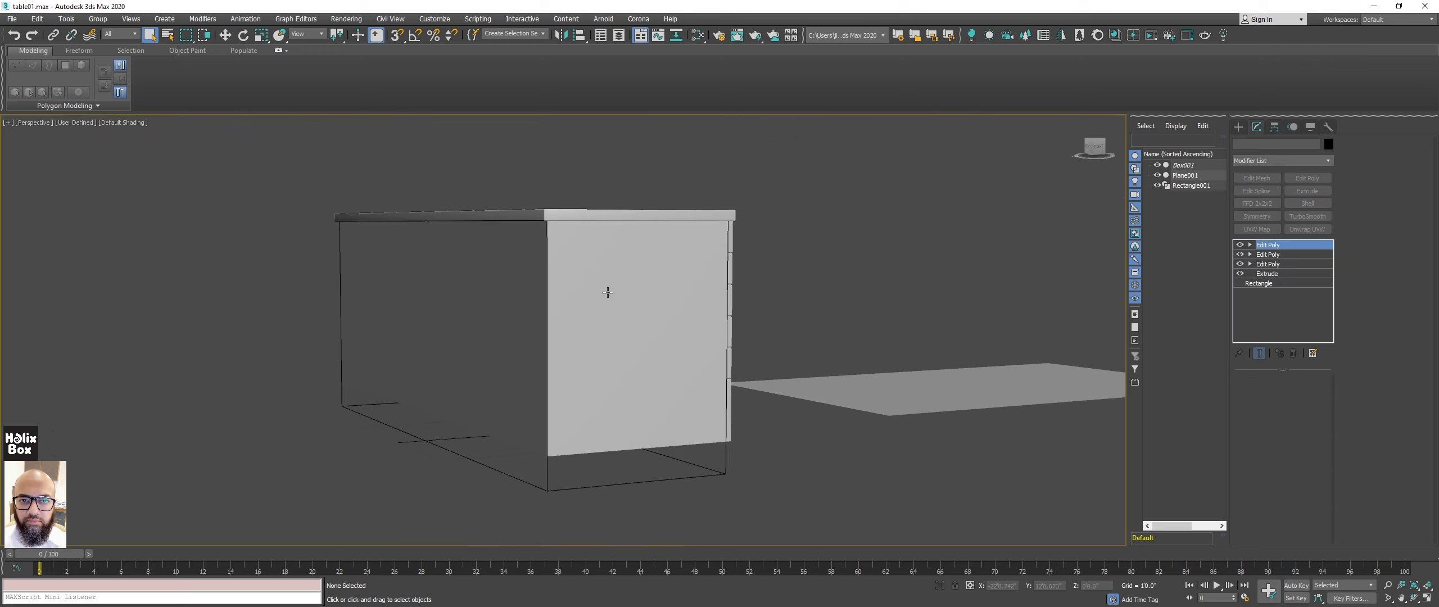
Orbit around the cabinet on its plinth and activate Select and Move.
alt+middle_drag(653, 383, 622, 360)
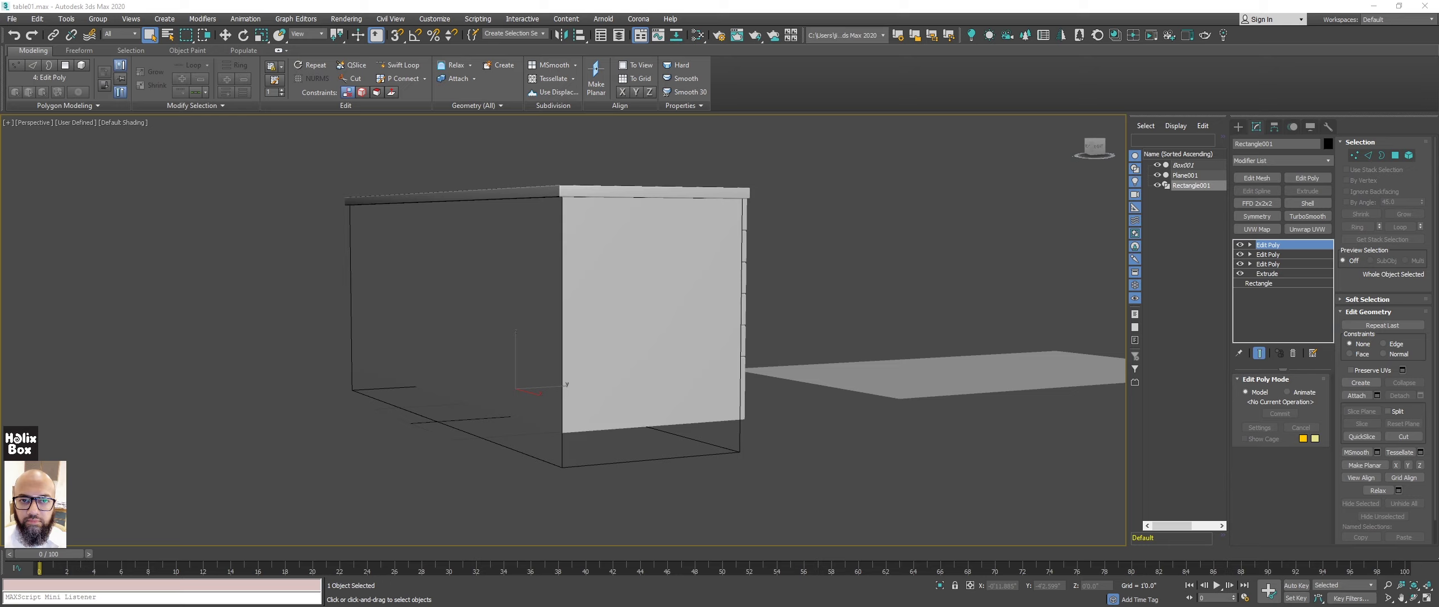
mouse_move(784, 341)
alt+middle_down()
mouse_move(688, 350)
mouse_move(713, 347)
mouse_move(700, 353)
mouse_move(718, 370)
mouse_move(735, 353)
mouse_move(701, 359)
alt+middle_up()
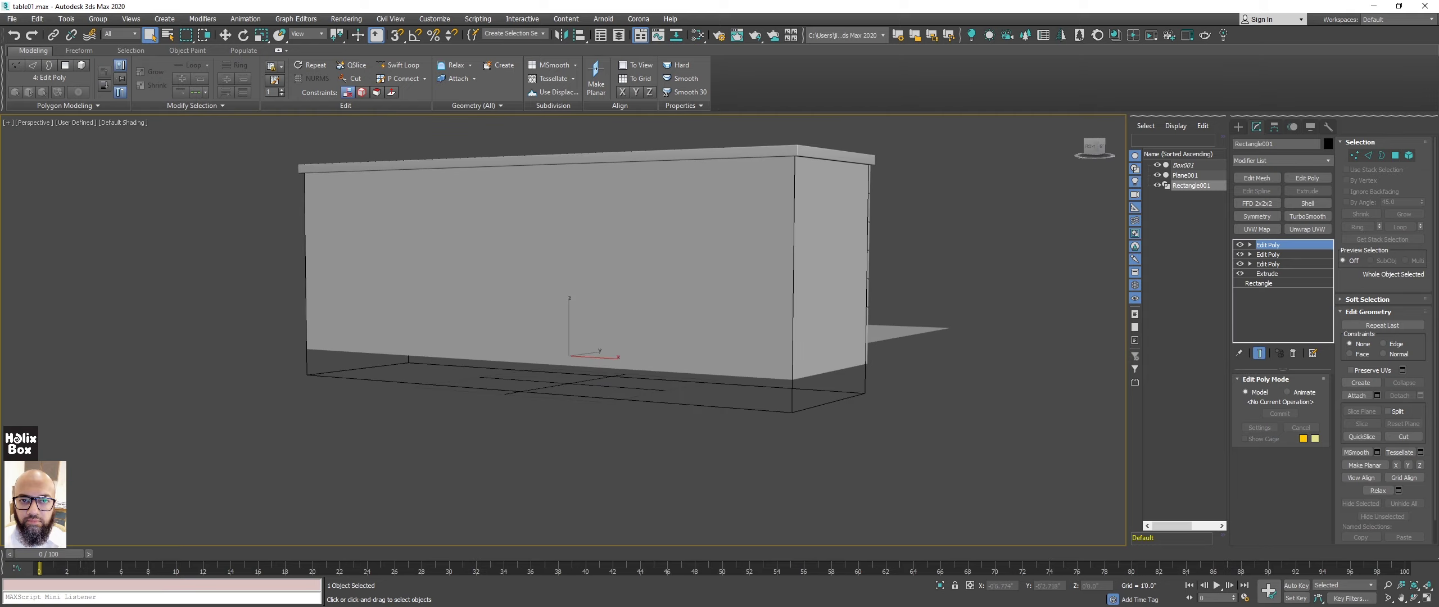
mouse_move(739, 331)
alt+middle_down()
mouse_move(759, 334)
mouse_move(725, 320)
alt+middle_up()
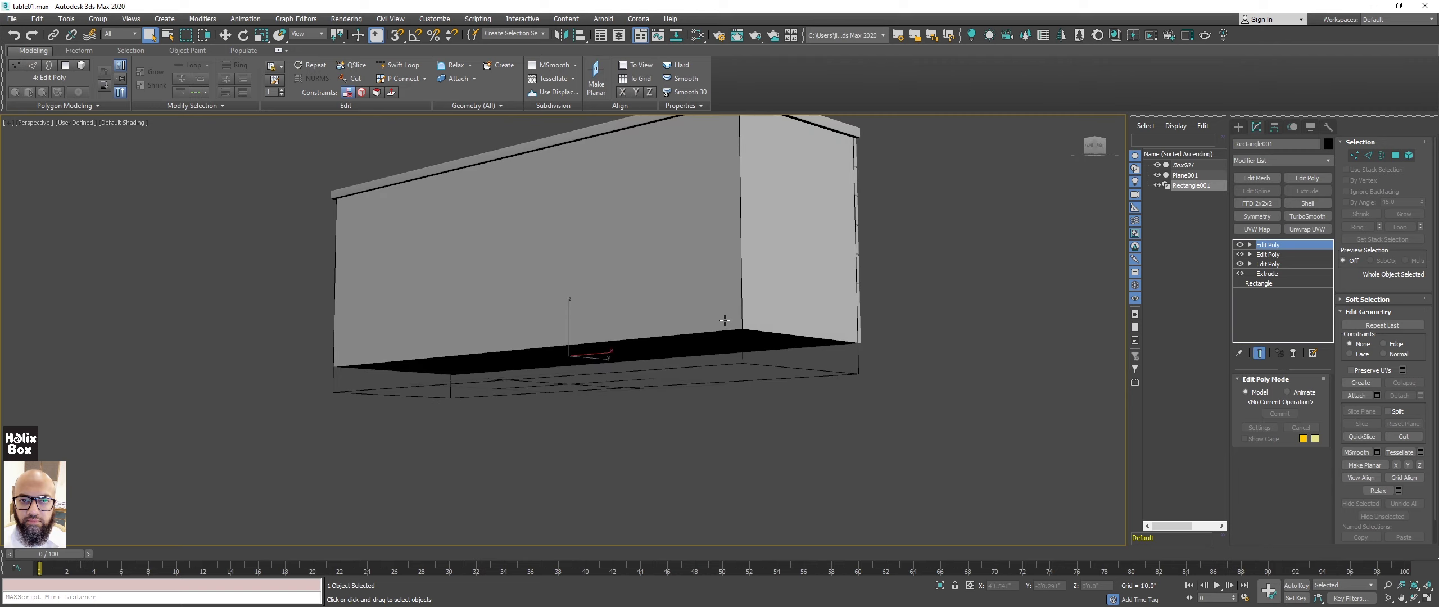
key(w)
mouse_move(615, 257)
alt+middle_down()
mouse_move(585, 292)
mouse_move(593, 315)
alt+middle_up()
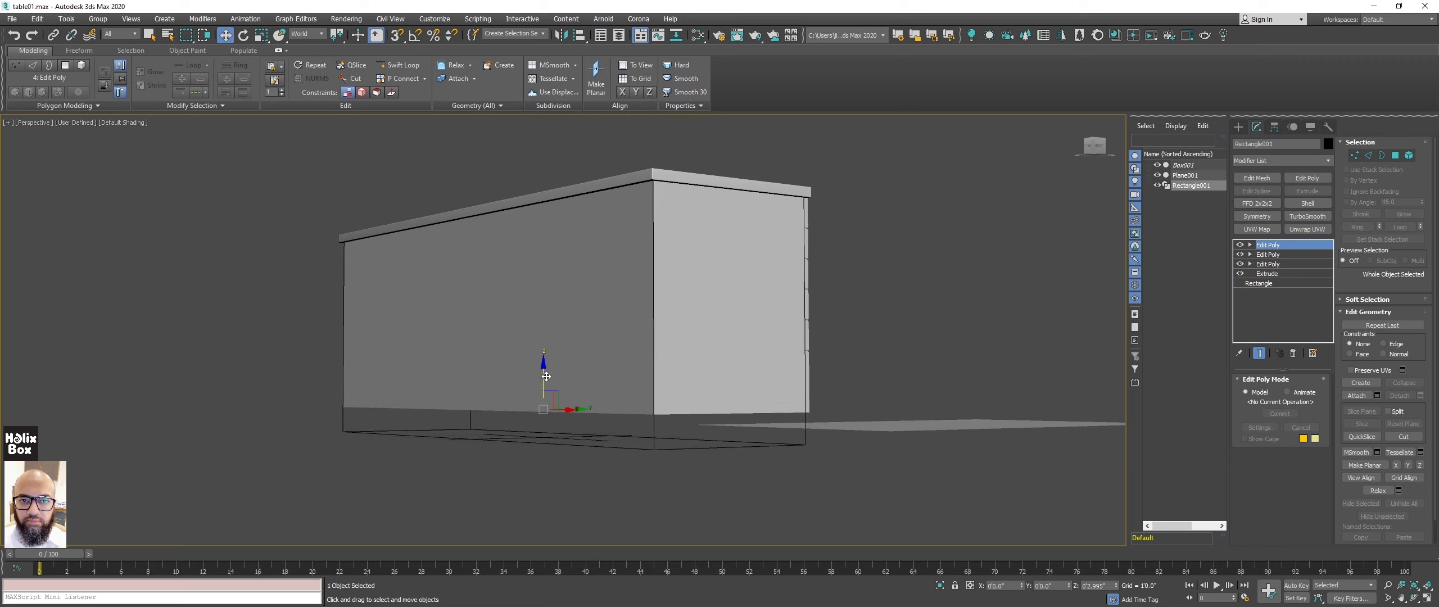
drag(545, 377, 553, 333)
mouse_move(553, 333)
alt+middle_down()
mouse_move(594, 360)
mouse_move(590, 334)
alt+middle_up()
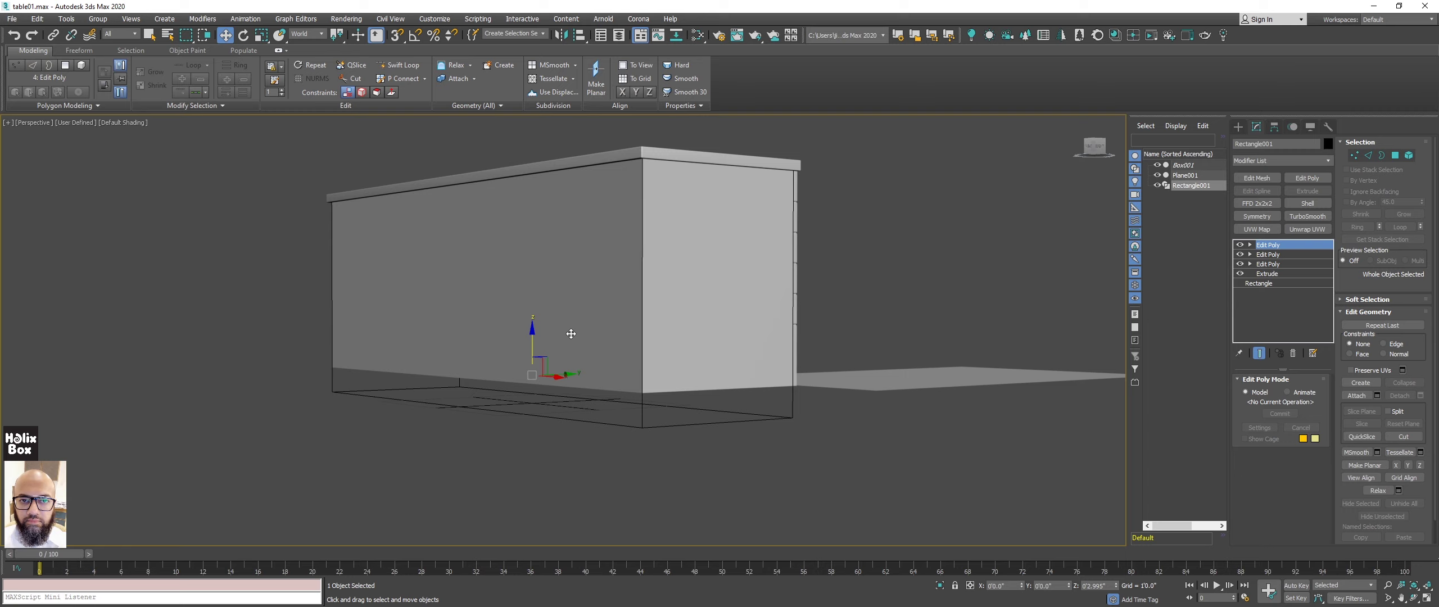
Clone the cabinet in place with Ctrl+V, creating Rectangle002.
alt+middle_drag(574, 334, 557, 359)
shift+drag(361, 367, 133, 385)
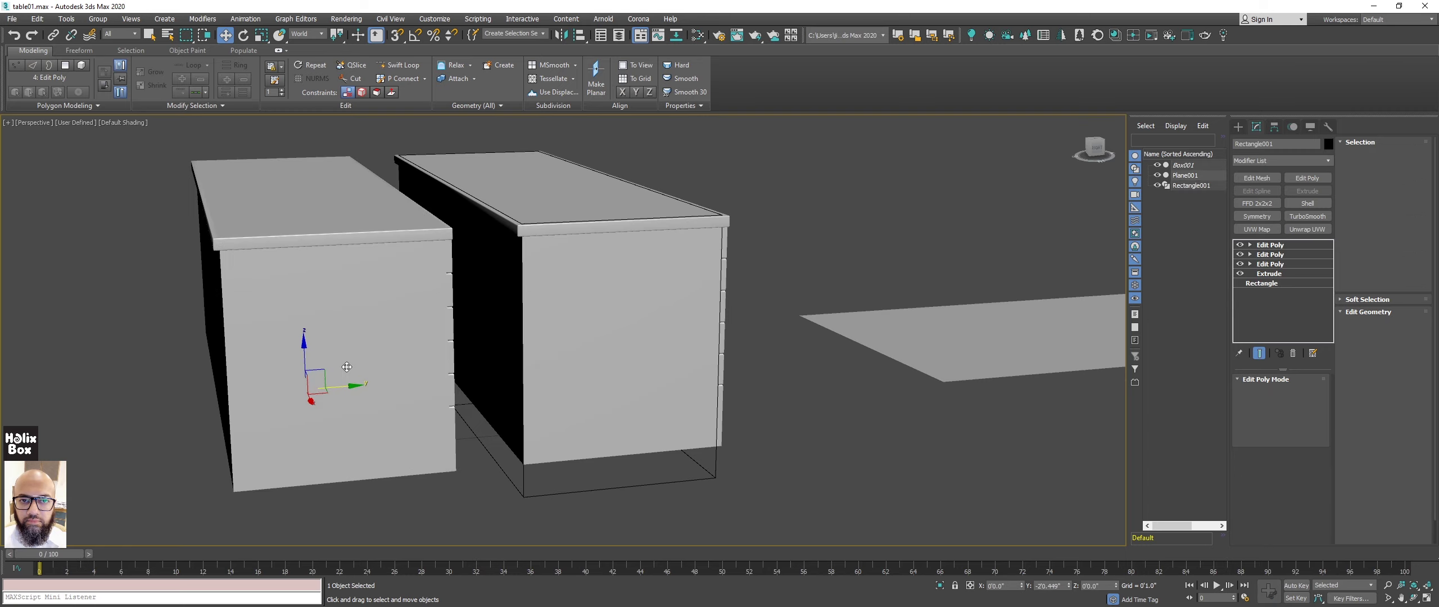
click(771, 355)
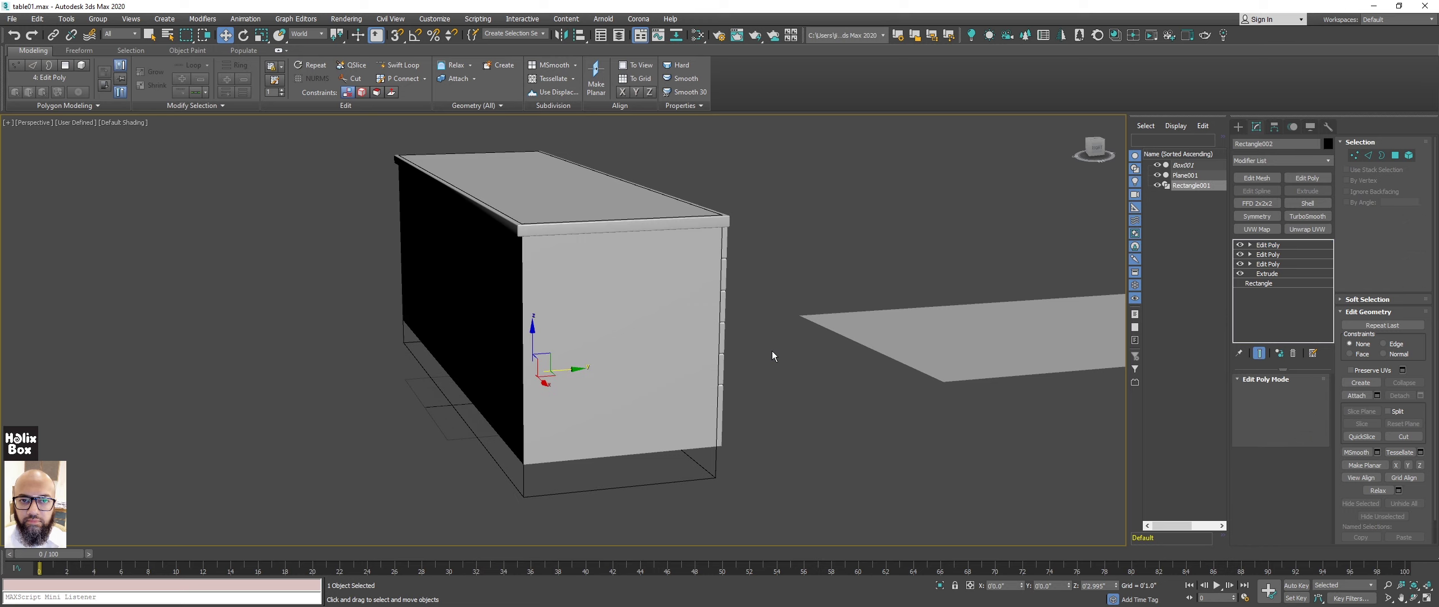
key(ctrl+v)
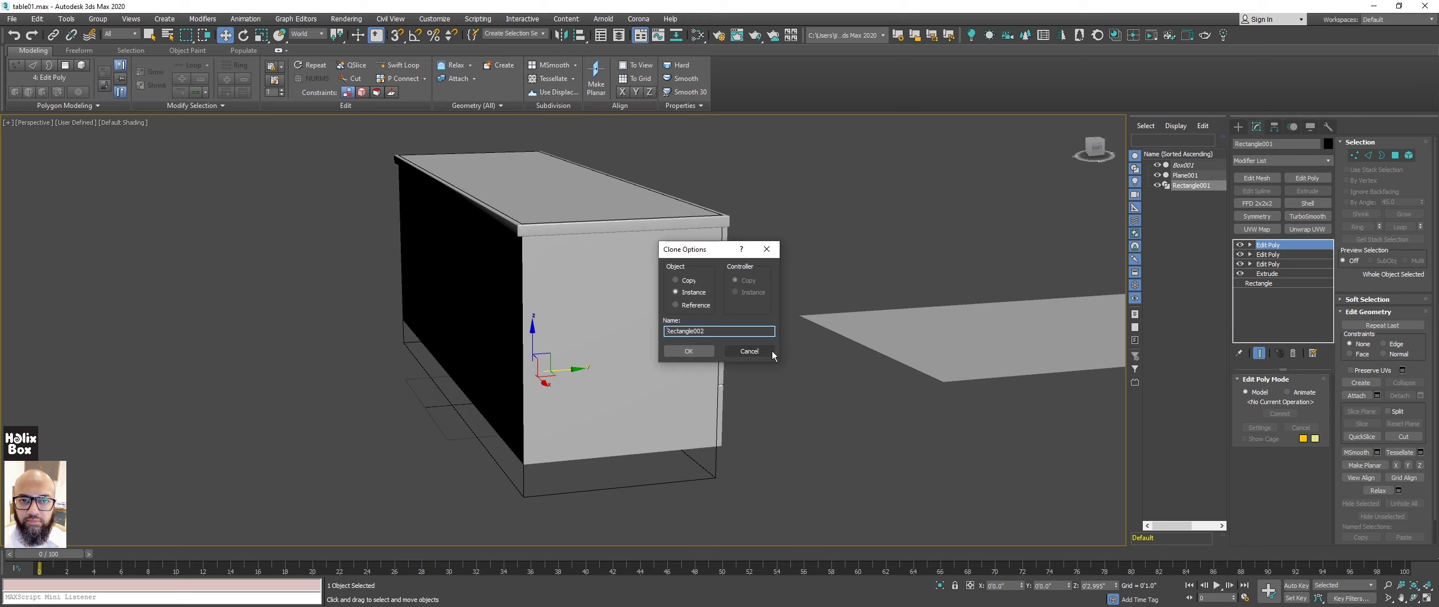
drag(689, 249, 847, 173)
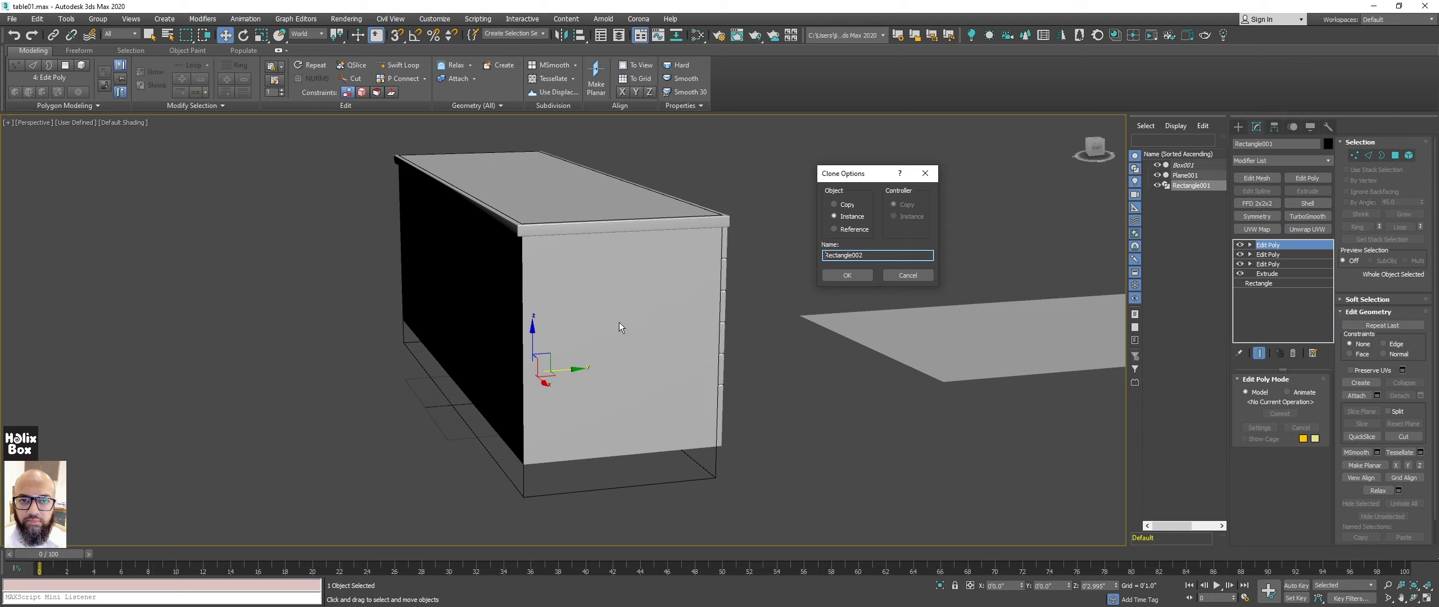
click(835, 204)
click(848, 275)
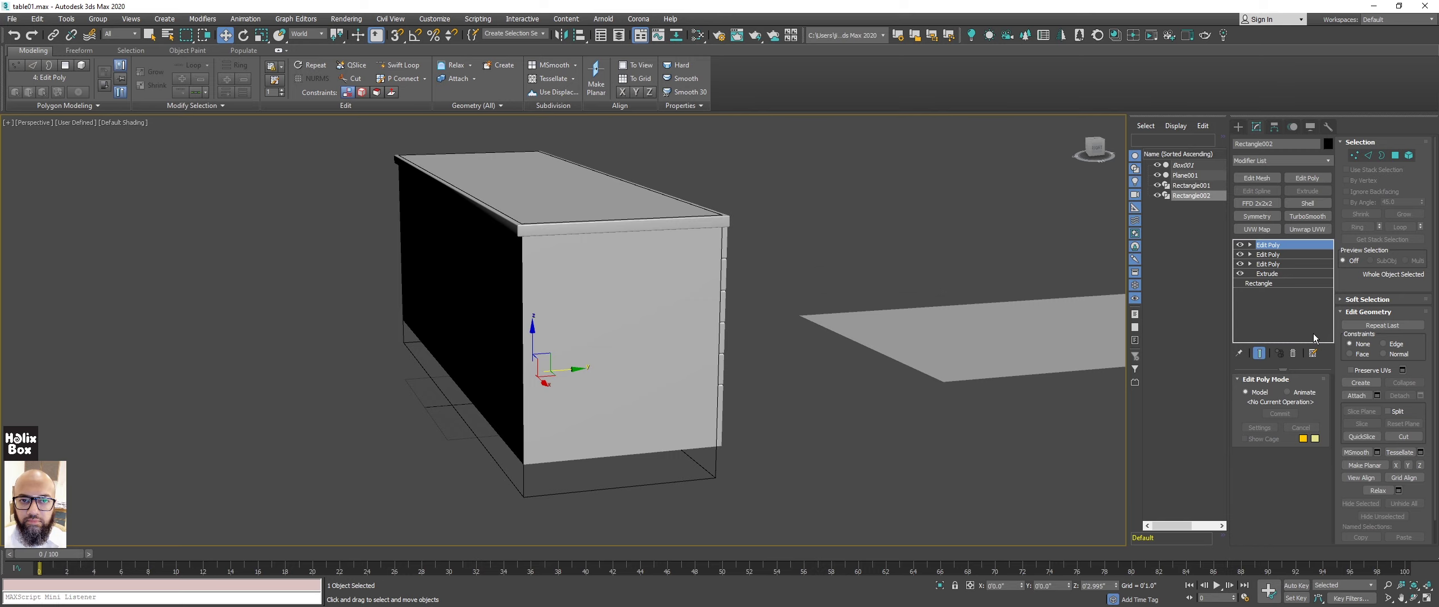
Remove Rectangle002's three leftover Edit Poly modifiers, leaving Extrude over Rectangle.
click(1293, 354)
click(1294, 353)
click(1293, 353)
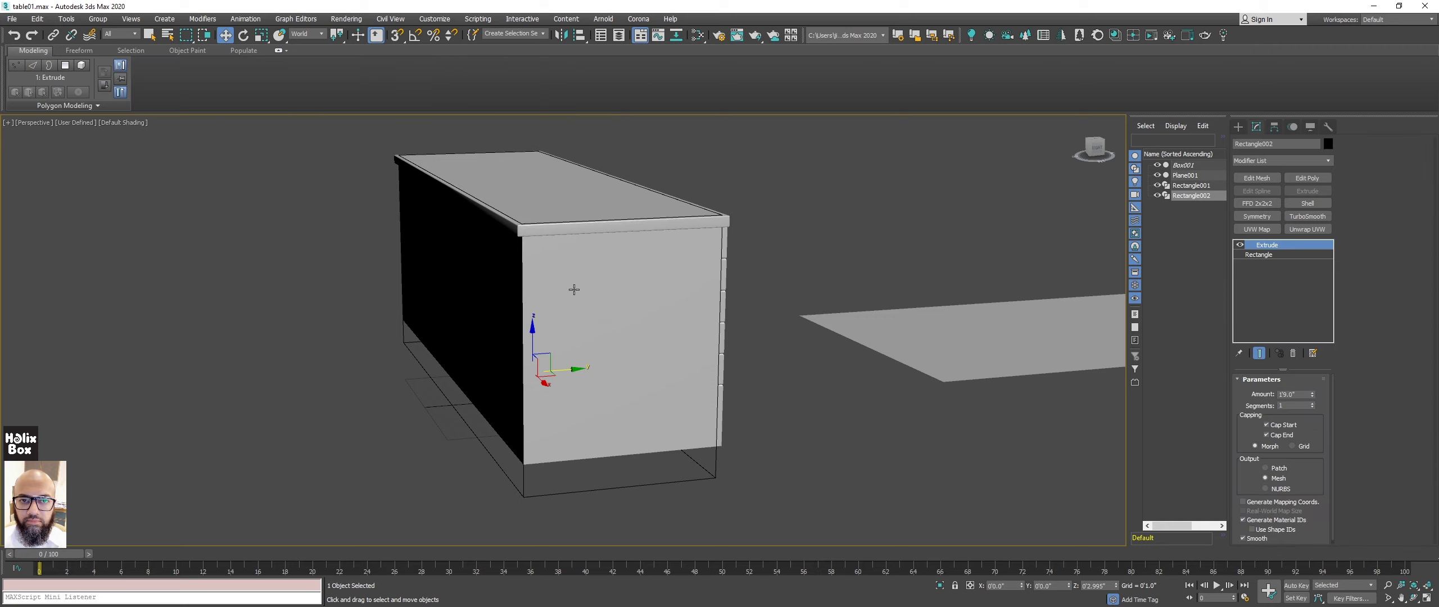
Return to four viewports and zero Rectangle002's Z position to drop it to ground level.
mouse_move(627, 279)
alt+middle_down()
mouse_move(652, 257)
mouse_move(647, 308)
alt+middle_up()
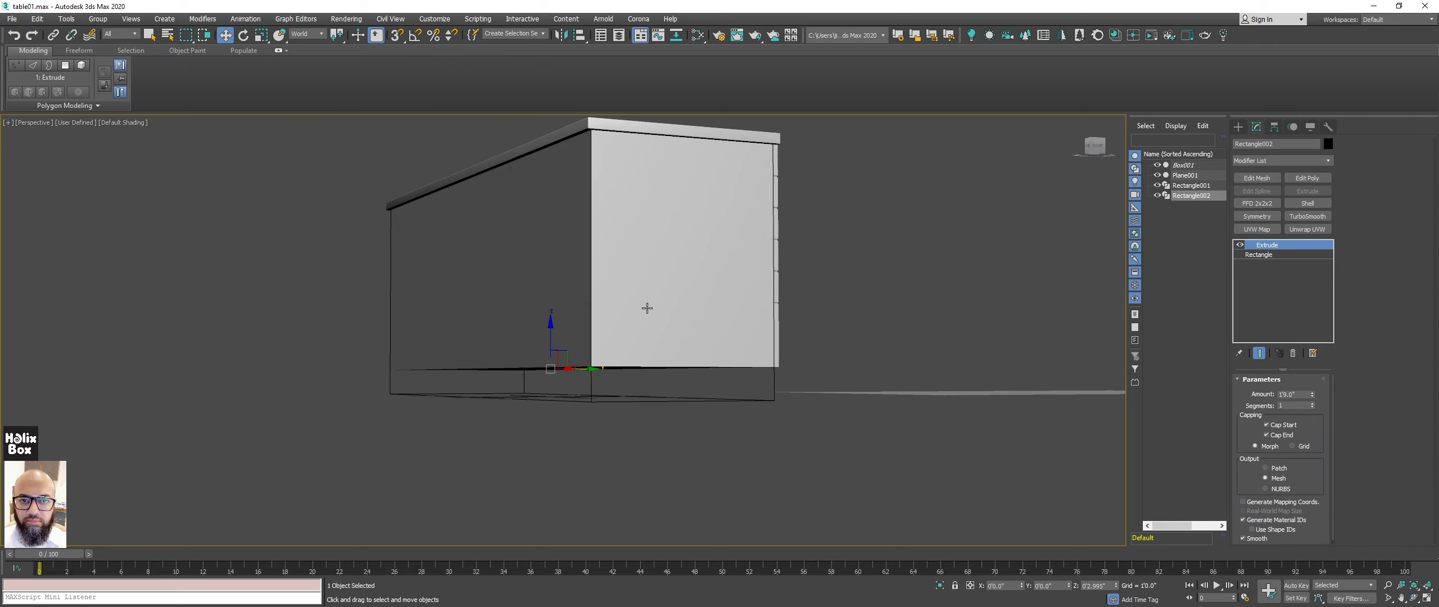
key(alt+w)
scroll(366, 411, down, 1)
scroll(281, 434, down, 2)
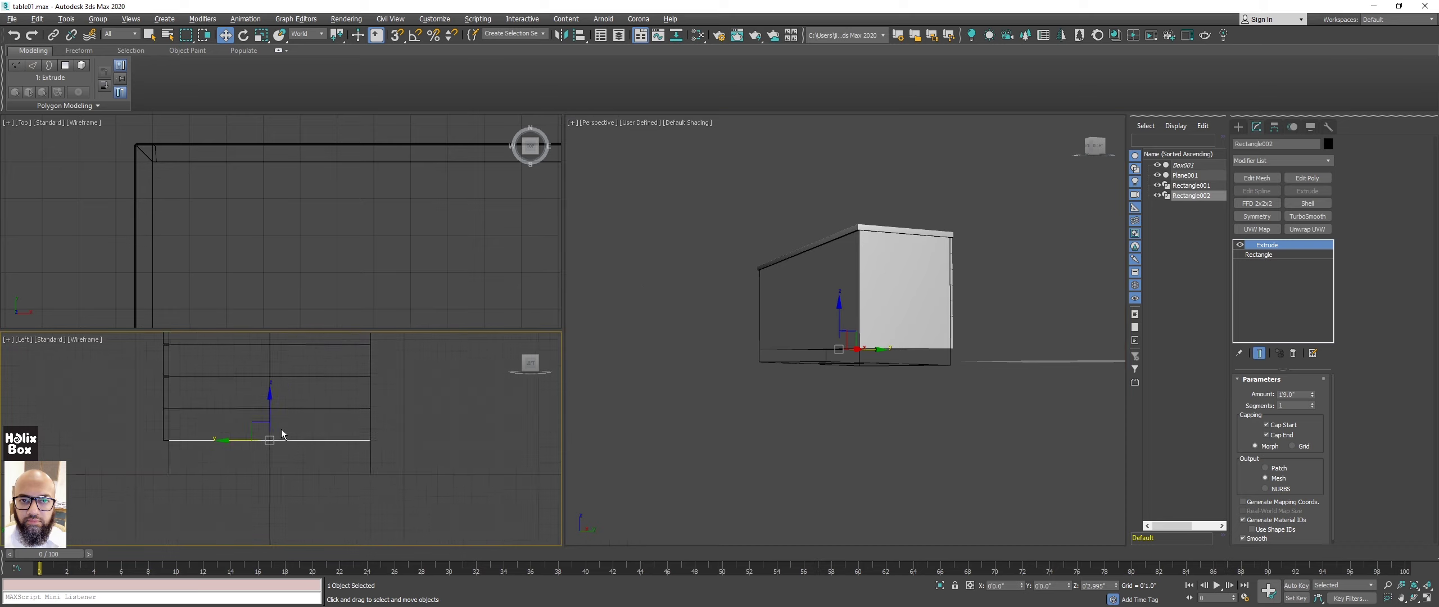
scroll(282, 428, up, 2)
mouse_move(283, 427)
middle_down()
mouse_move(286, 383)
mouse_move(310, 388)
middle_up()
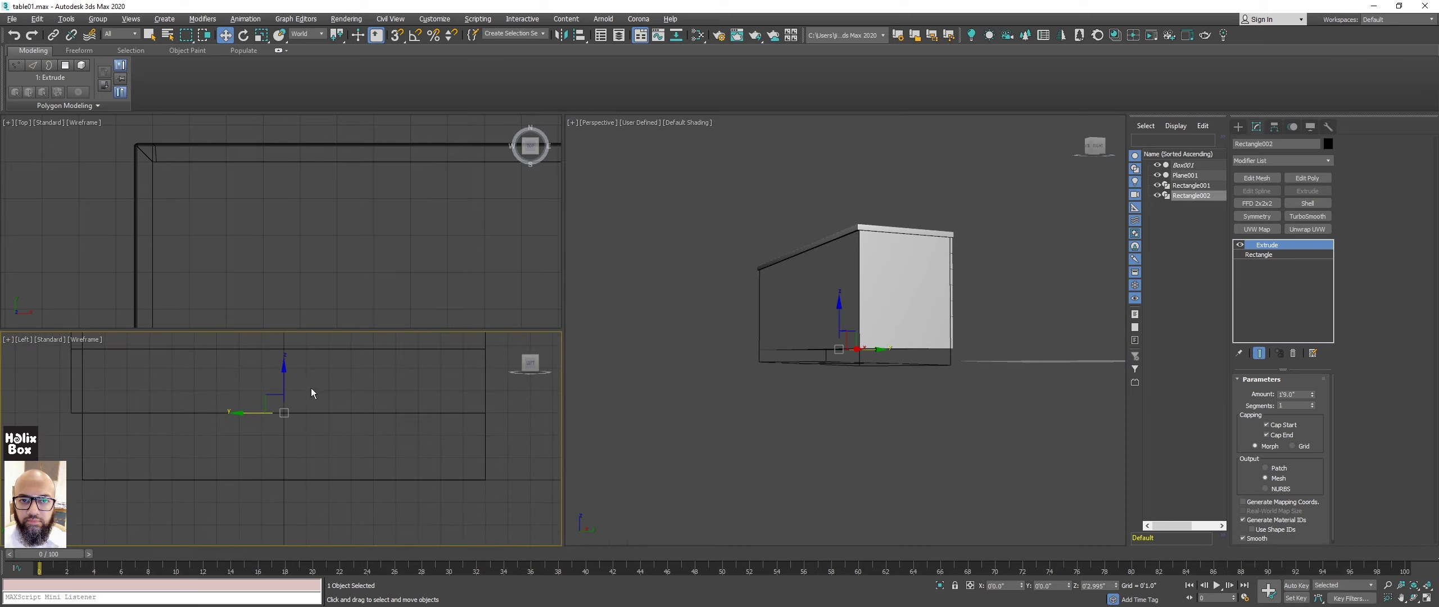
right_click(1116, 586)
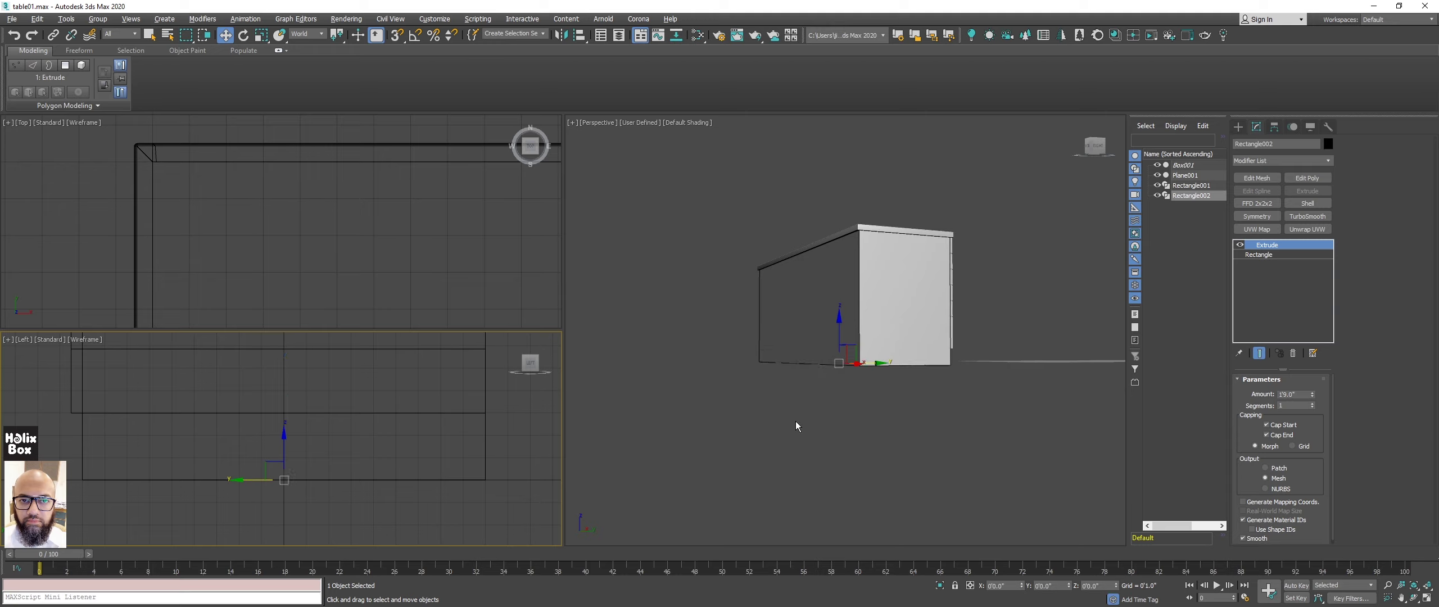
Set the plinth's Extrude Amount to 0'2.9" thick.
scroll(796, 321, up, 2)
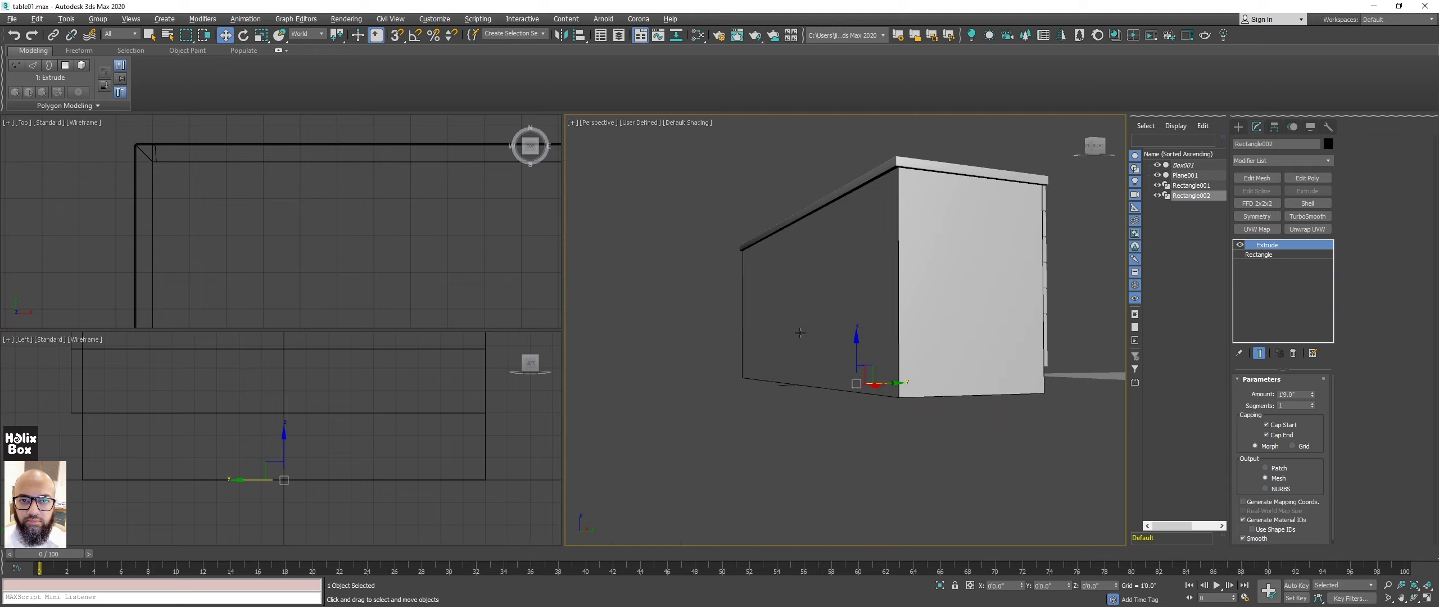
mouse_move(1312, 395)
mouse_down()
mouse_move(1311, 426)
mouse_move(1315, 397)
mouse_up()
click(1313, 394)
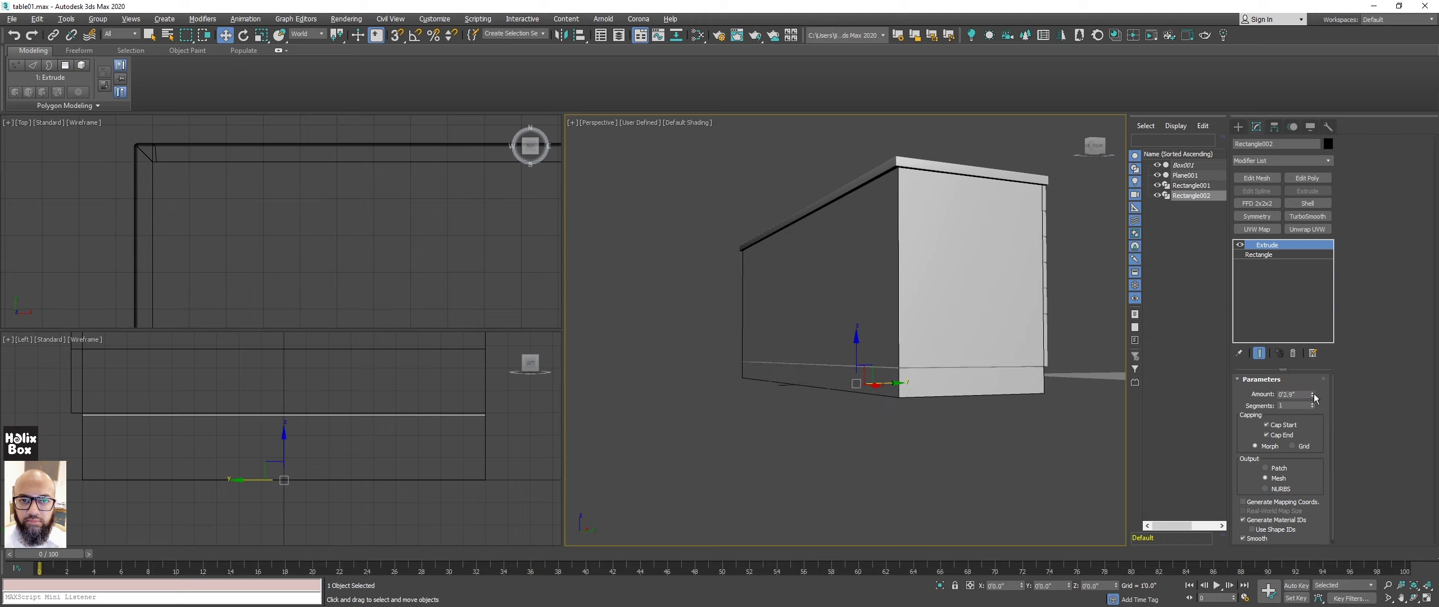
click(1313, 397)
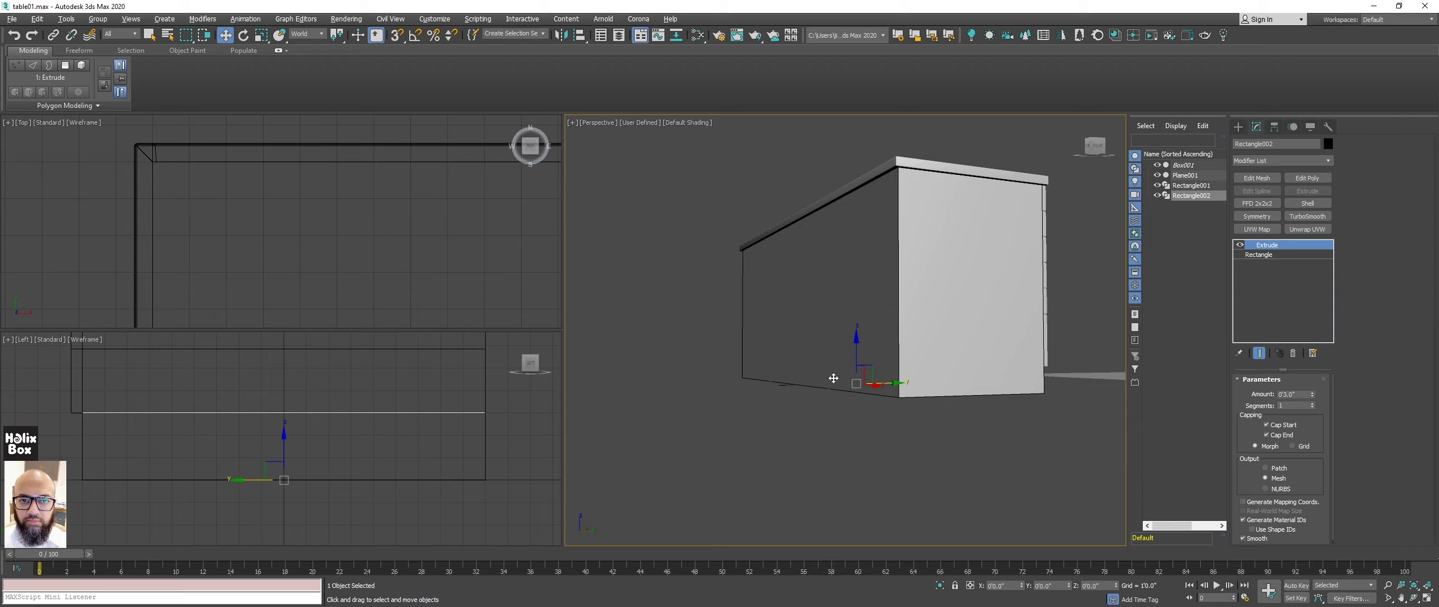
middle_drag(986, 370, 978, 360)
scroll(978, 360, up, 2)
scroll(1015, 352, up, 4)
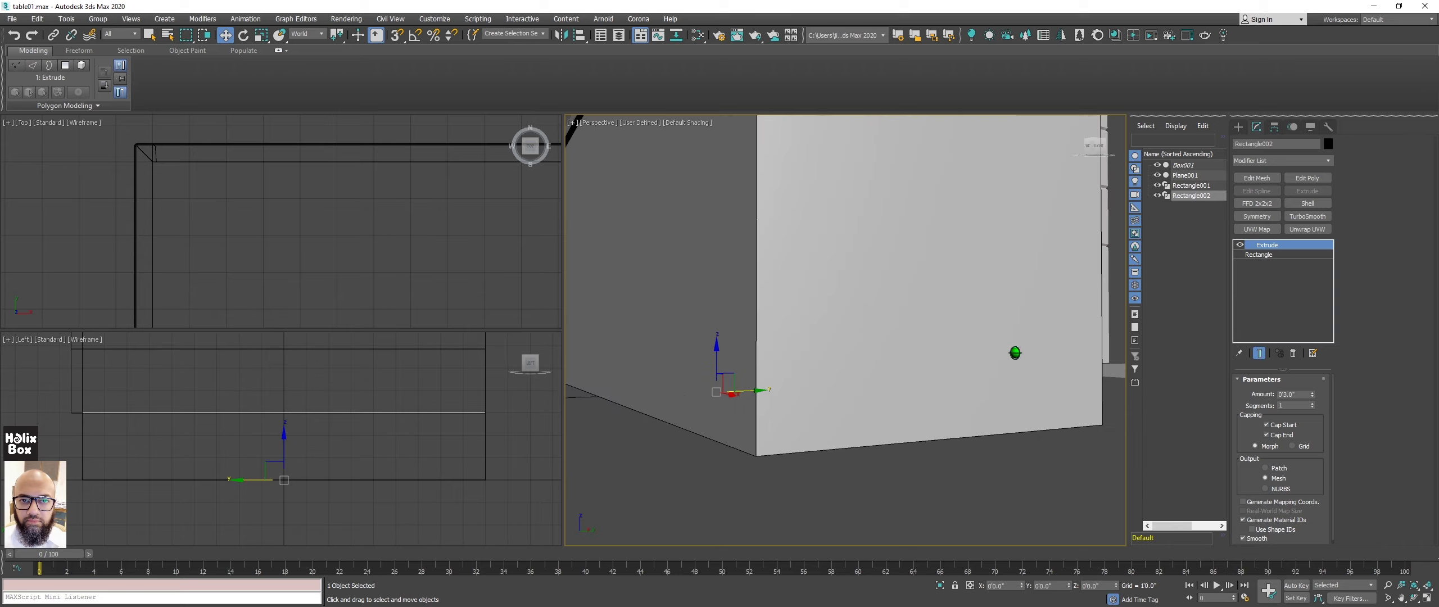
scroll(971, 356, up, 2)
scroll(432, 419, up, 2)
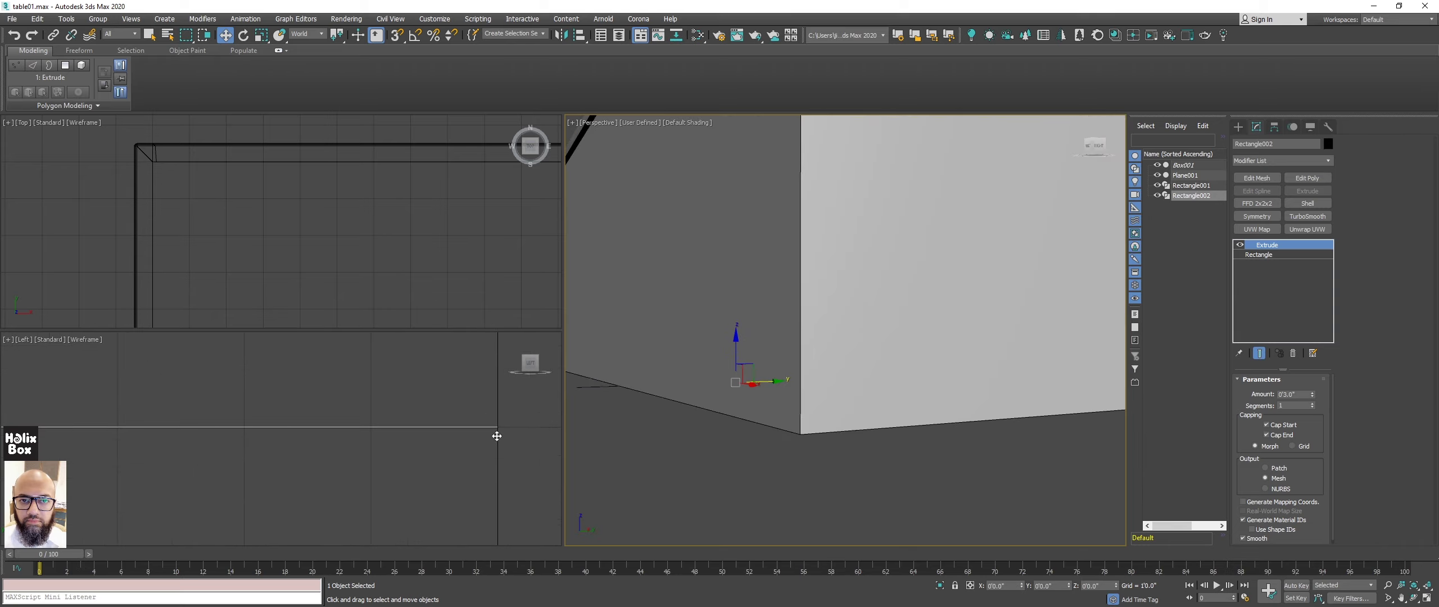
click(1313, 397)
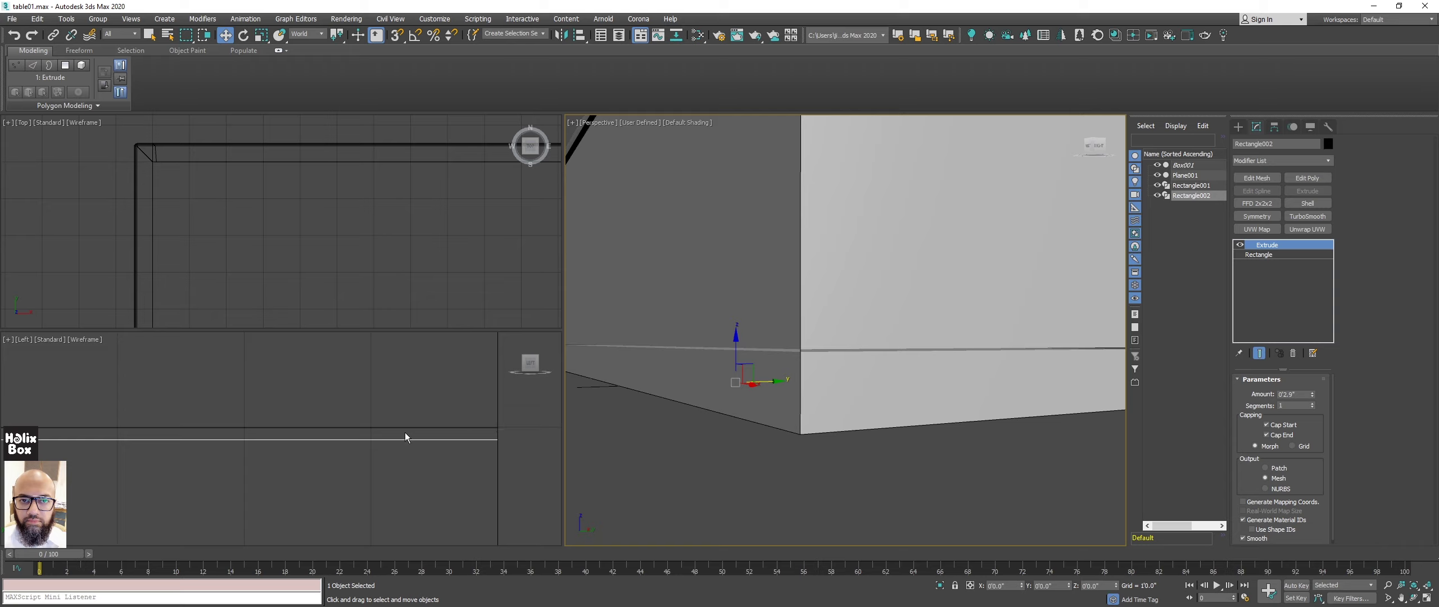
scroll(843, 331, down, 2)
scroll(832, 353, down, 3)
scroll(829, 351, down, 3)
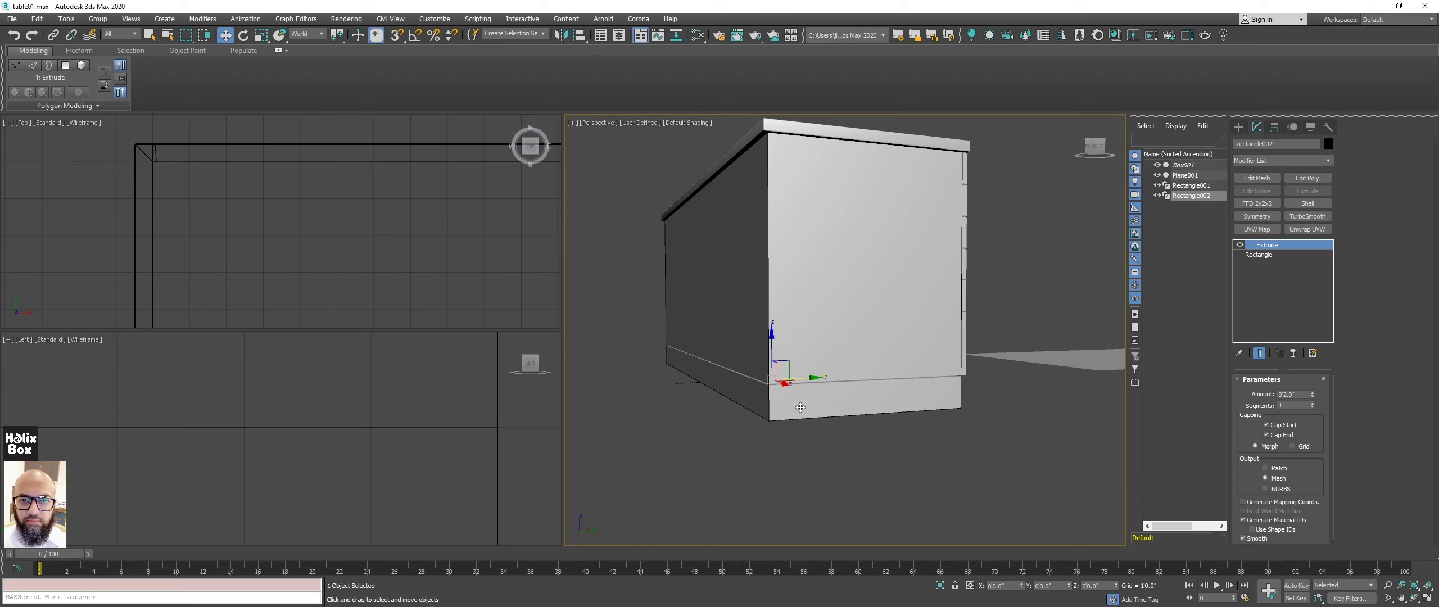
scroll(800, 399, up, 1)
scroll(803, 397, up, 2)
scroll(796, 377, up, 1)
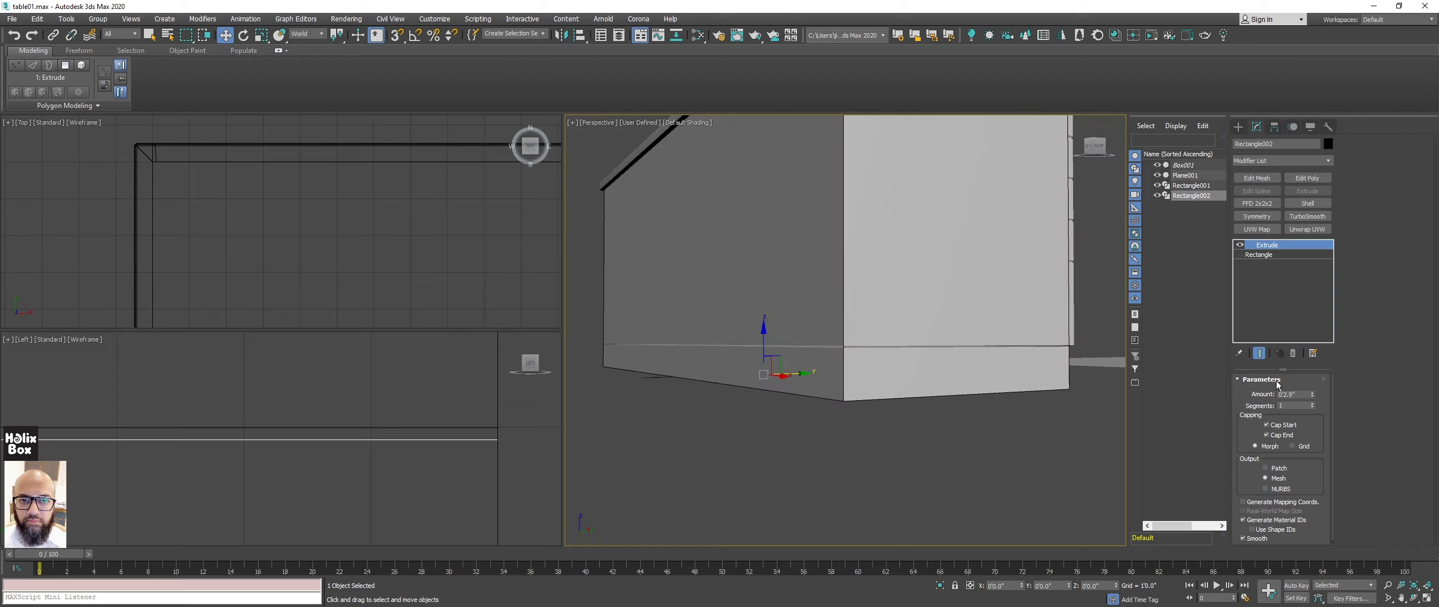
Add an Edit Poly modifier to the plinth and maximize the Left view framed on it.
click(1302, 179)
click(225, 423)
key(alt+w)
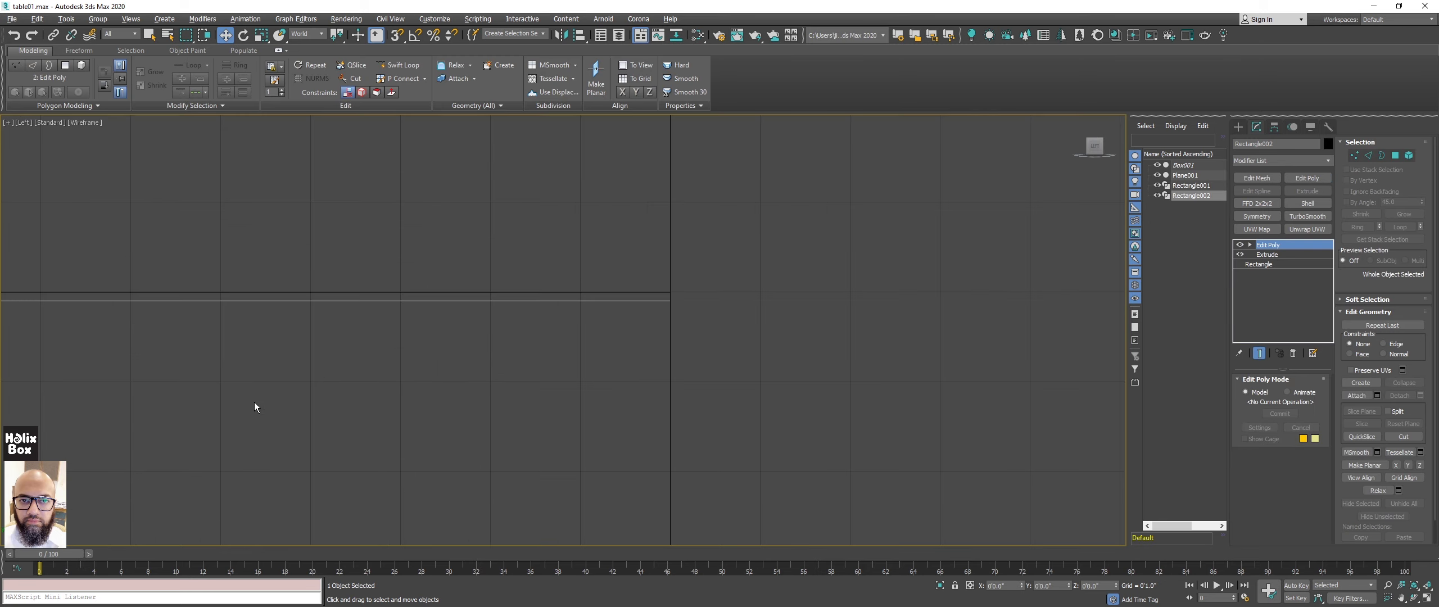
key(z)
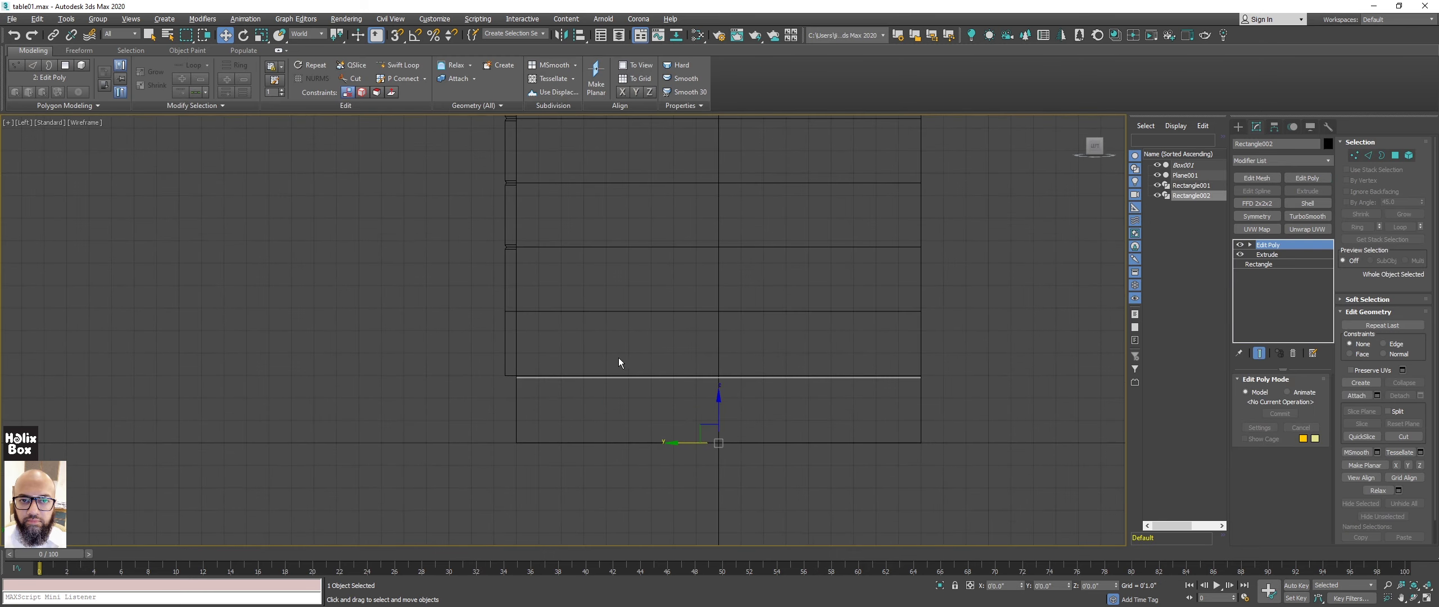
middle_drag(619, 357, 485, 315)
Select the plinth's four top vertices and set their Z to 0'2.9".
key(1)
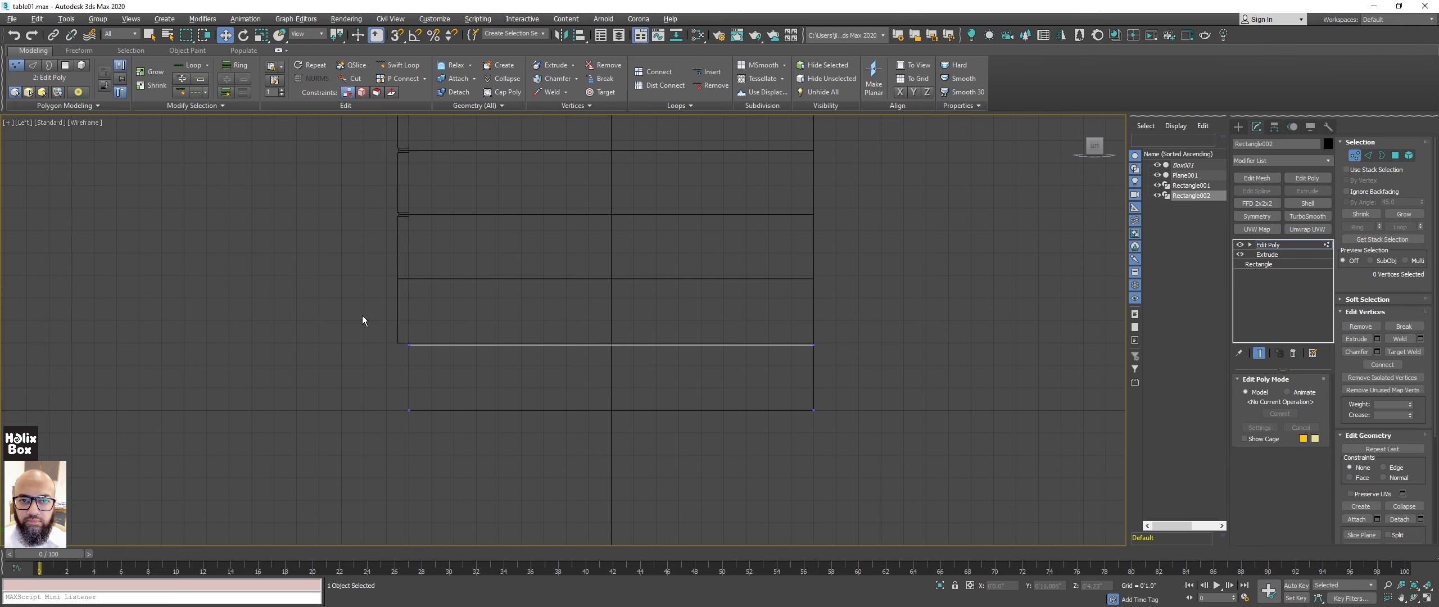
drag(852, 367, 853, 367)
scroll(650, 340, up, 4)
scroll(418, 321, down, 3)
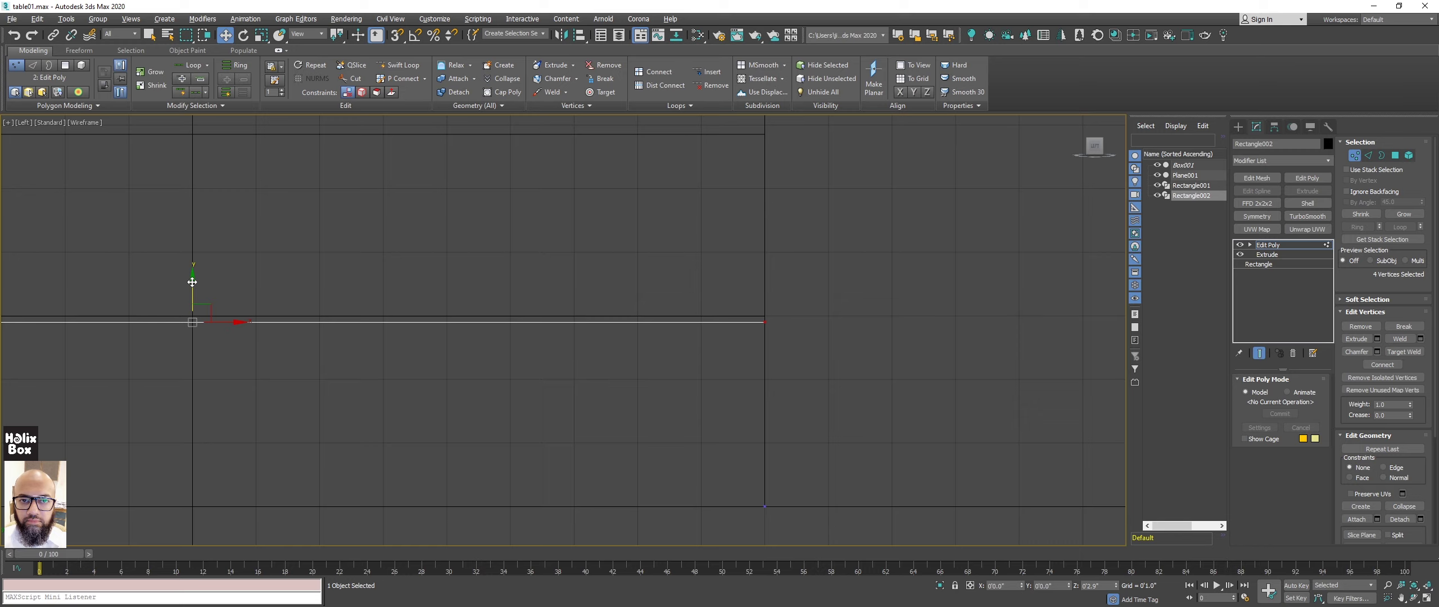
drag(193, 281, 192, 279)
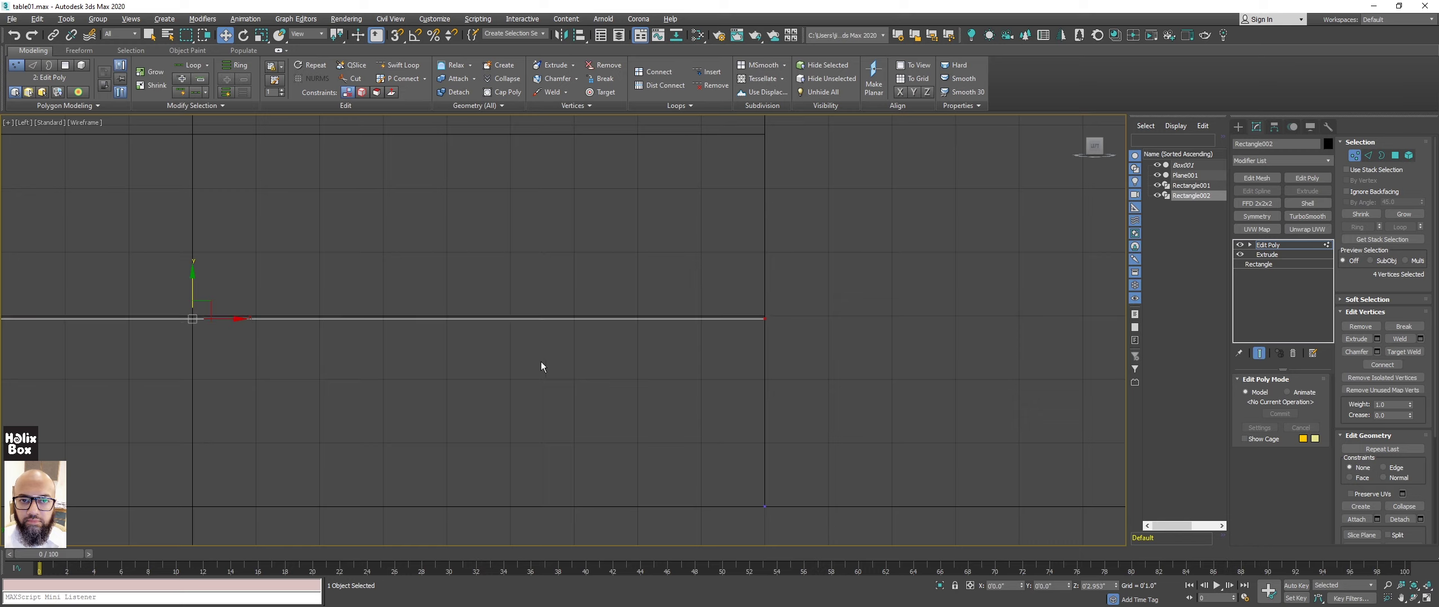
text(2.9)
key(Return)
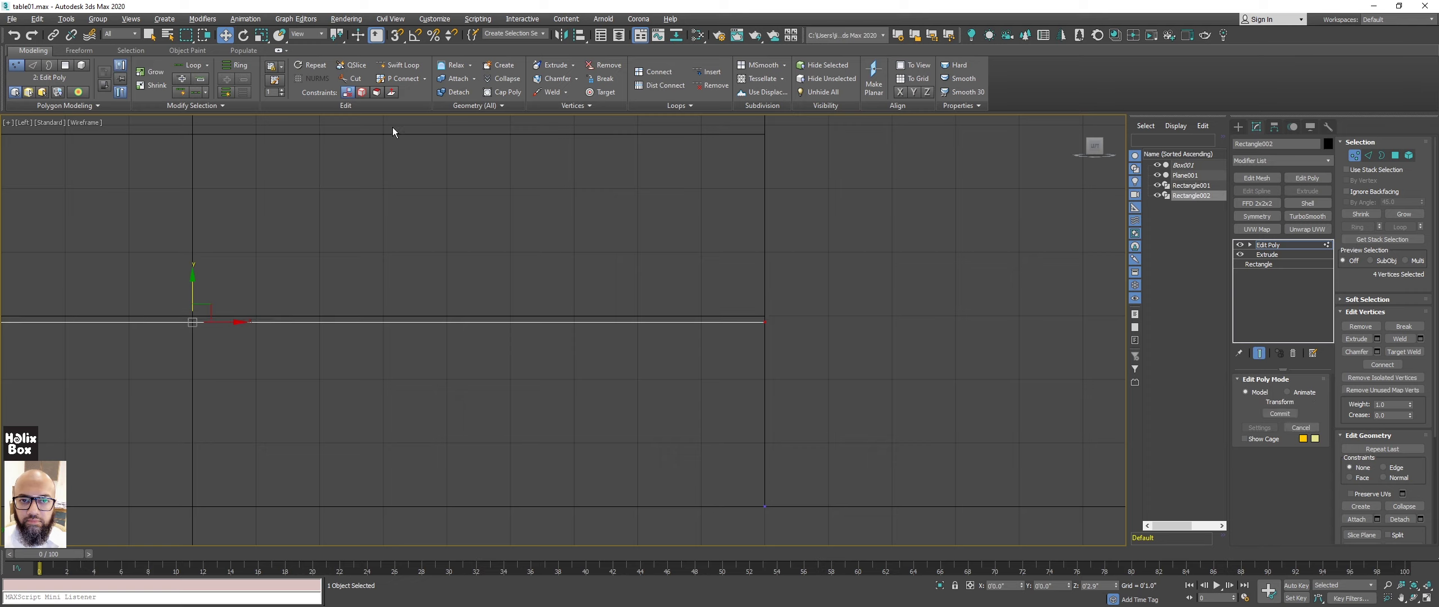
right_click(225, 36)
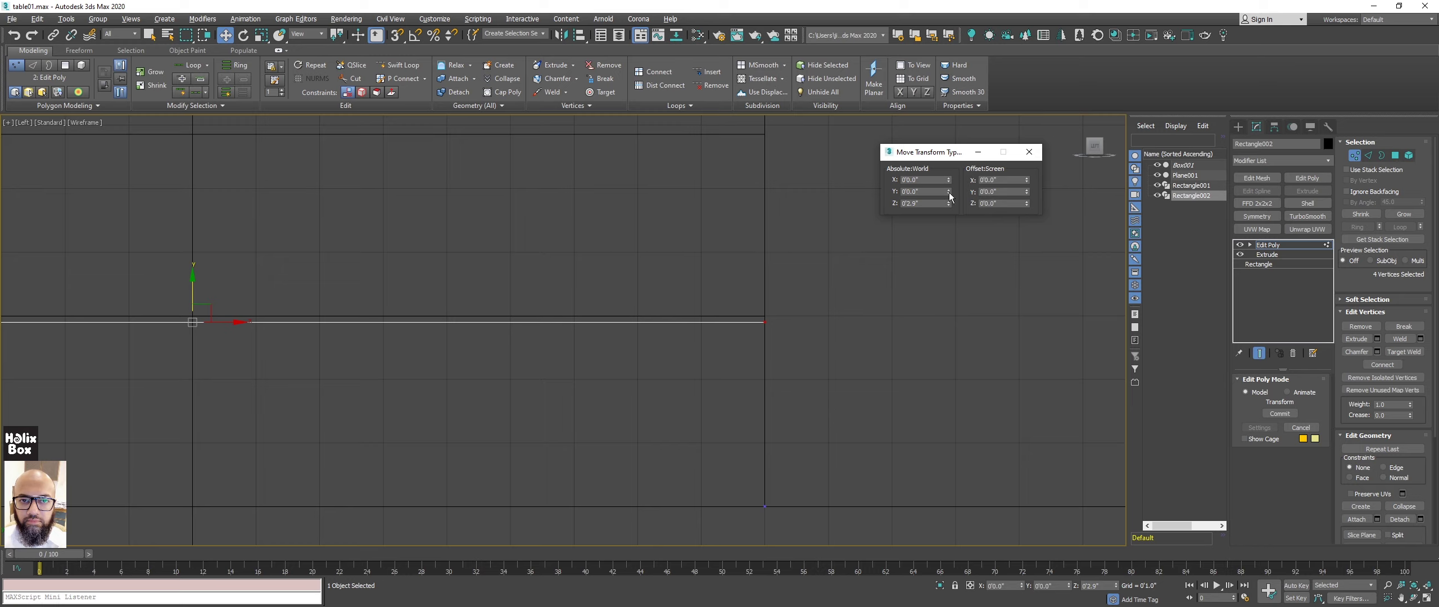
Adjust the vertices' Y offset and switch the reference coordinate system to World.
drag(949, 192, 950, 192)
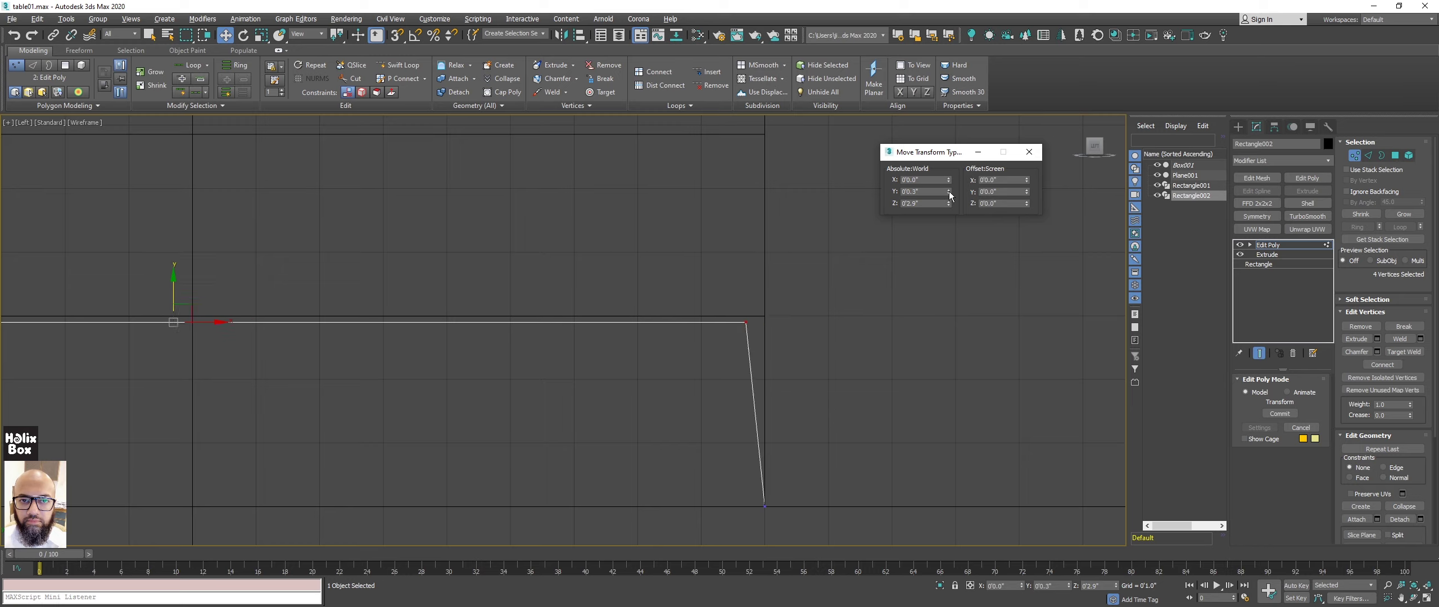
click(949, 195)
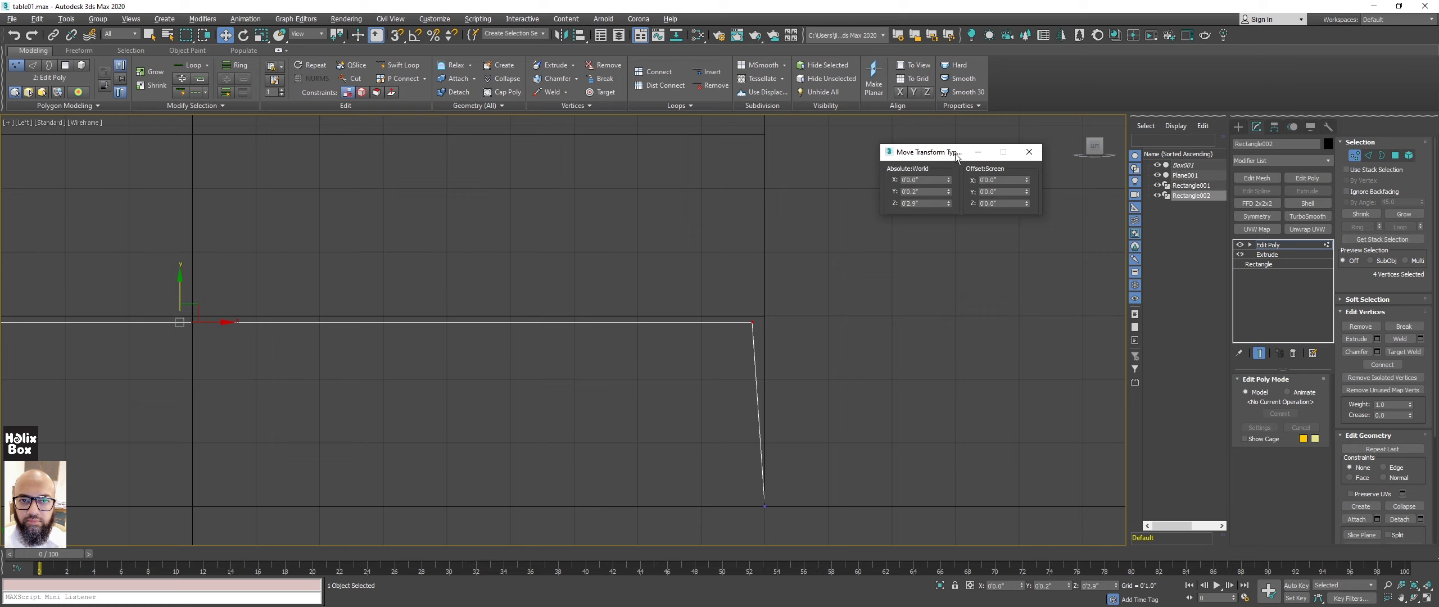
drag(956, 157, 941, 163)
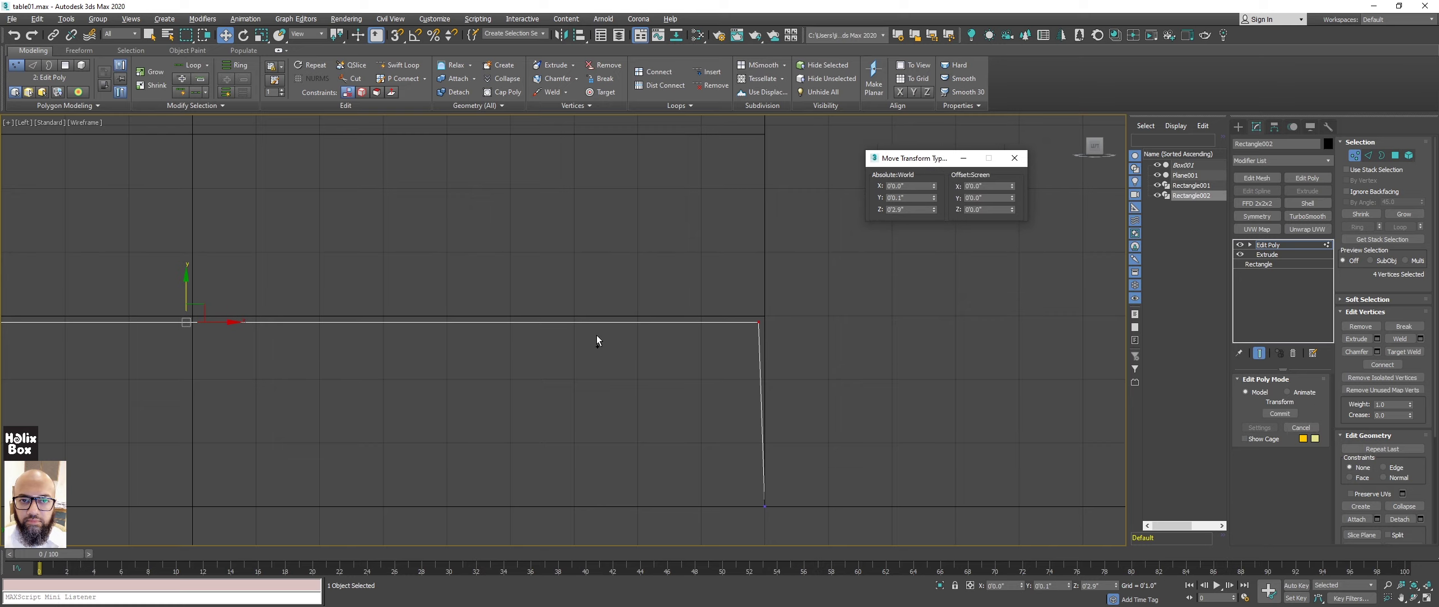
middle_drag(603, 325, 626, 319)
click(313, 35)
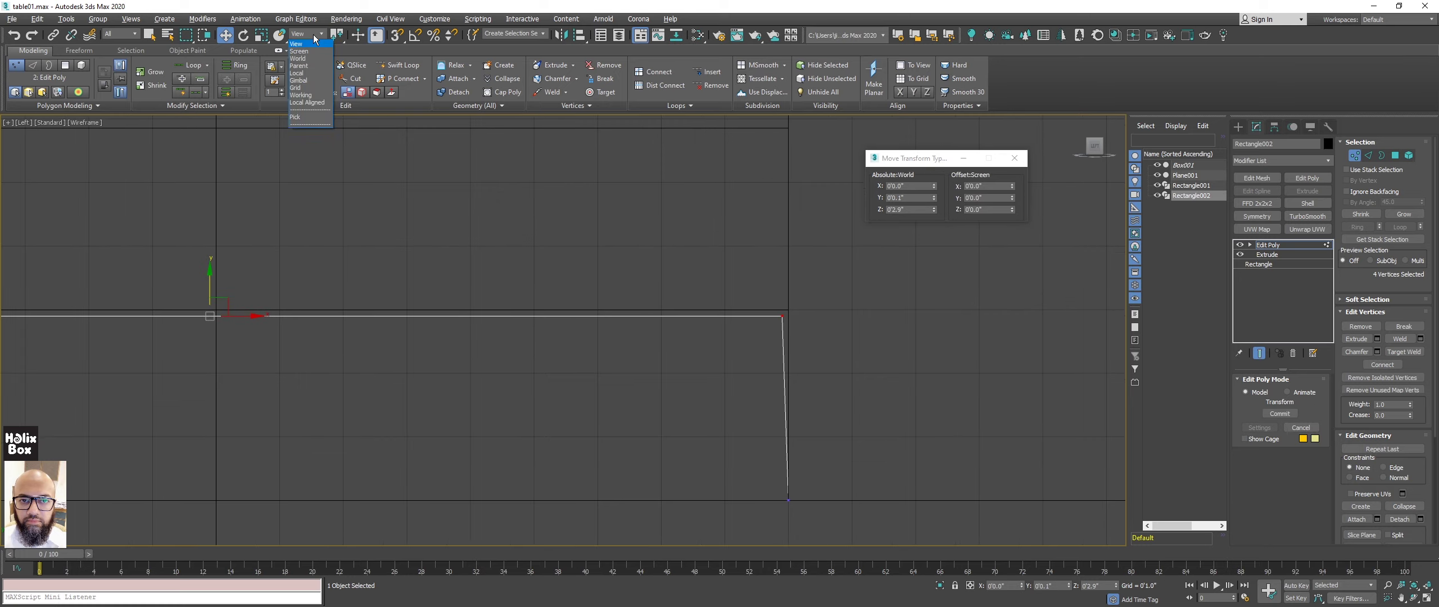
click(304, 58)
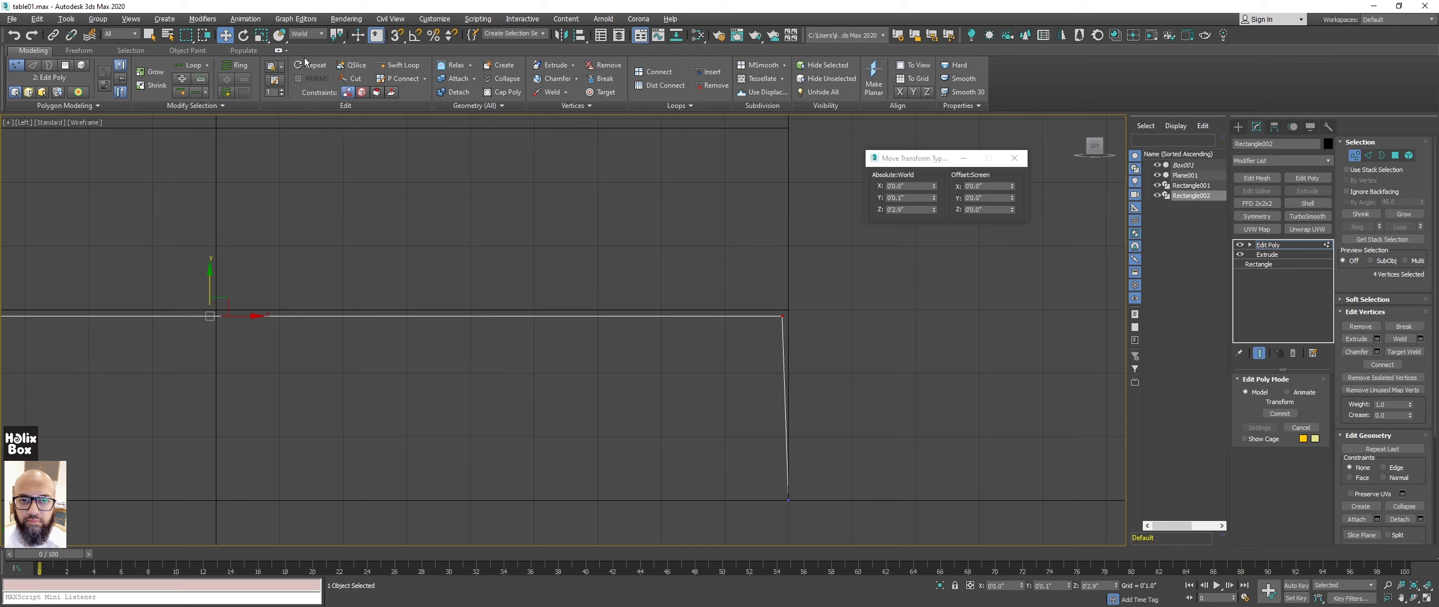
Reselect the four top vertices and reset their X and Y offsets to zero.
click(511, 225)
scroll(536, 231, down, 2)
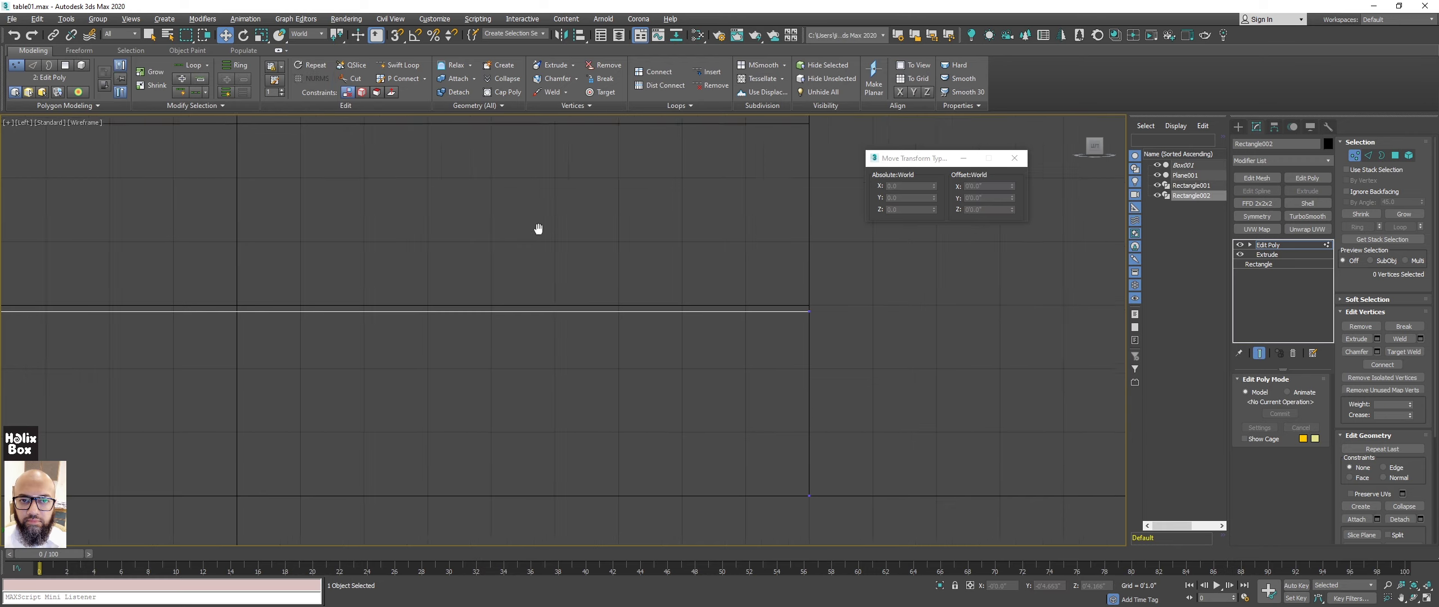
scroll(550, 227, down, 2)
scroll(550, 227, down, 2)
drag(661, 255, 662, 255)
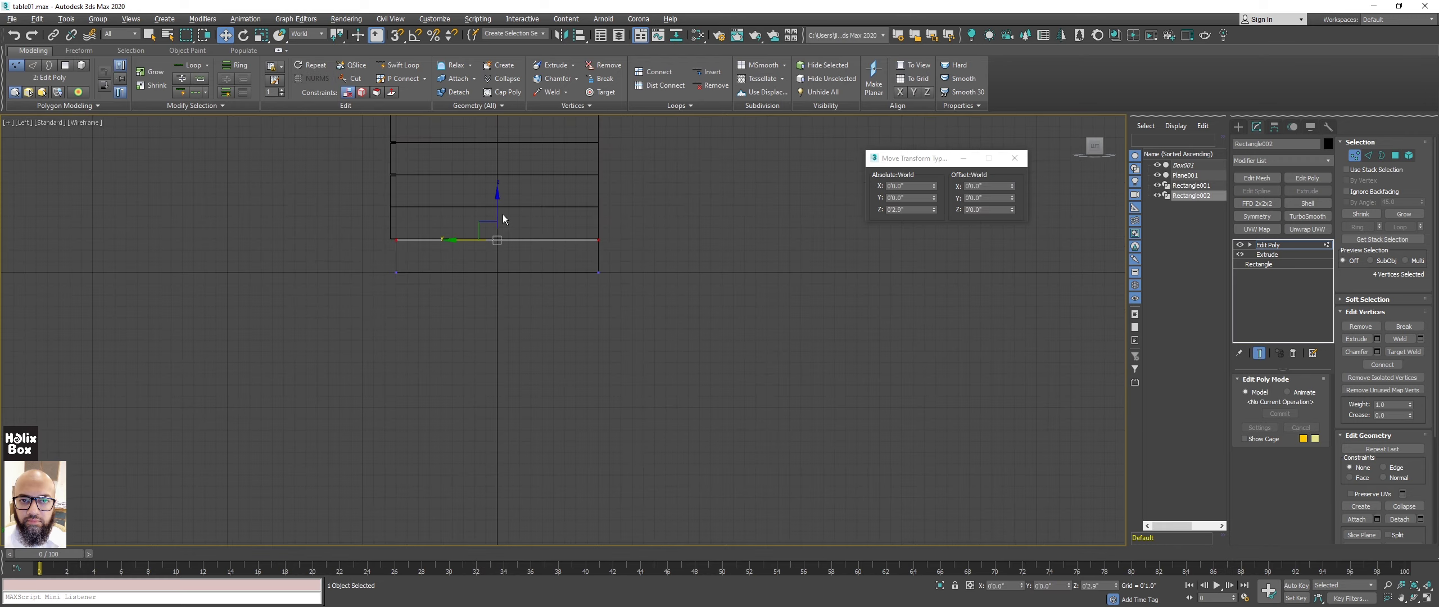
scroll(502, 219, up, 2)
scroll(501, 219, up, 2)
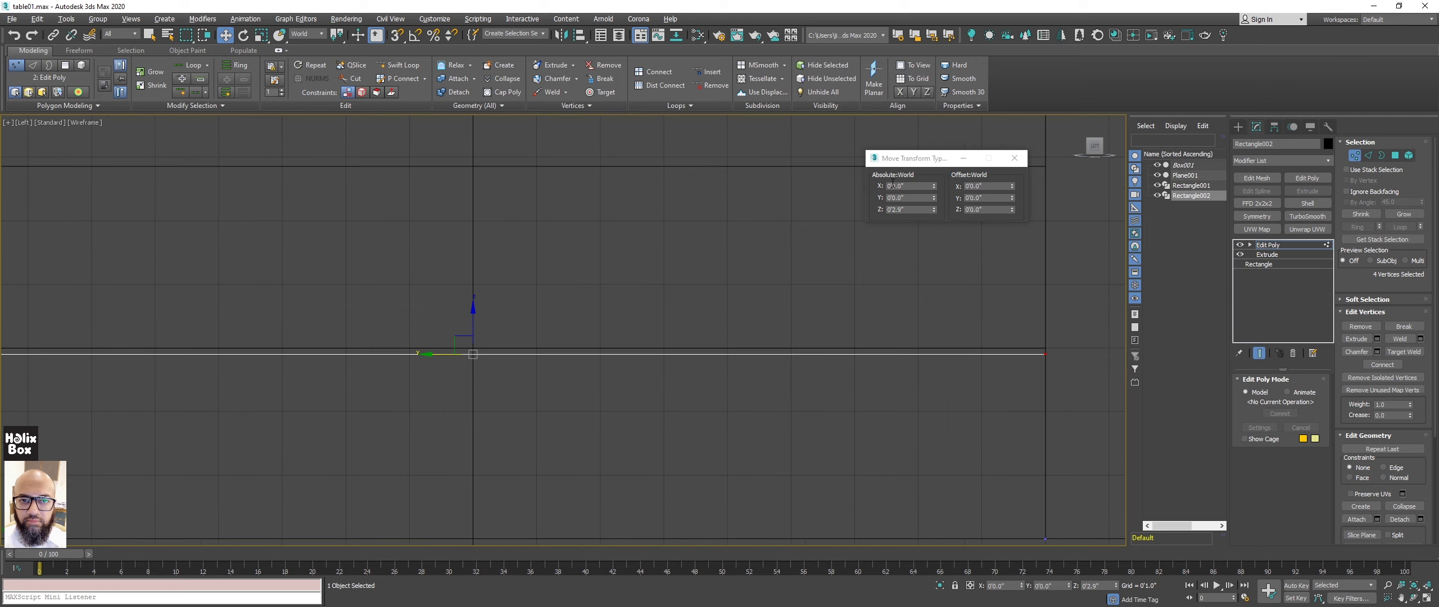
click(933, 196)
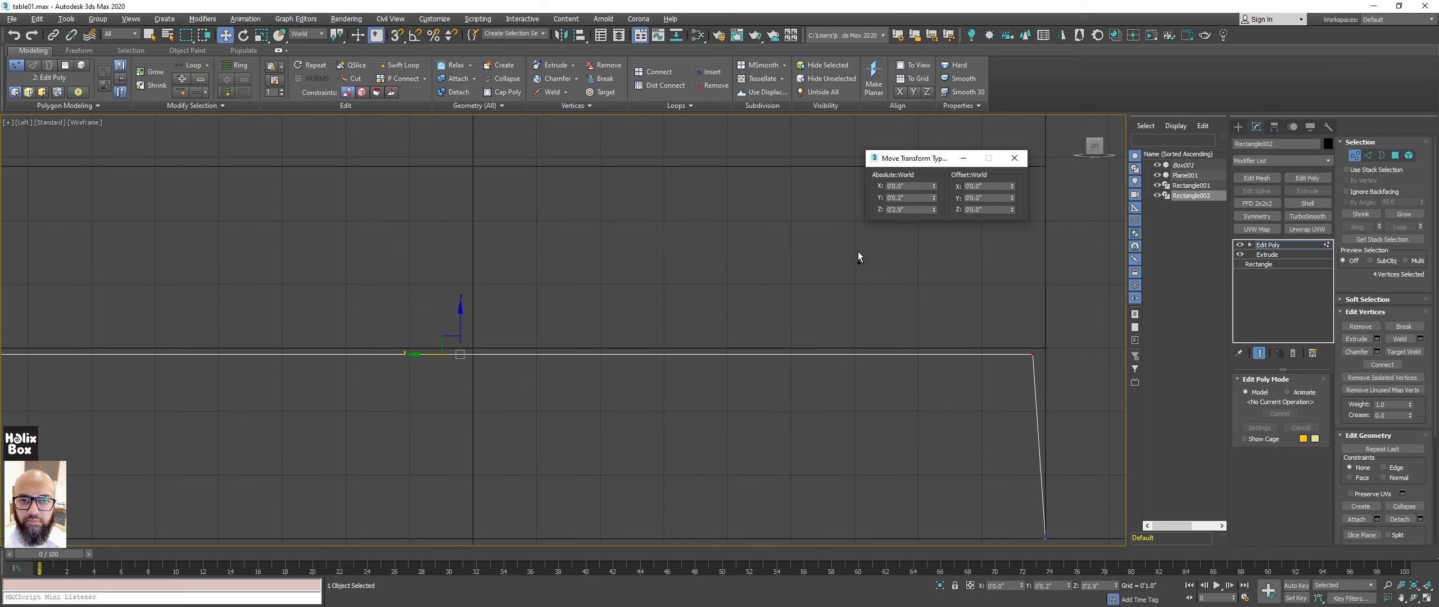
right_click(934, 198)
click(934, 188)
right_click(935, 189)
click(935, 208)
click(935, 212)
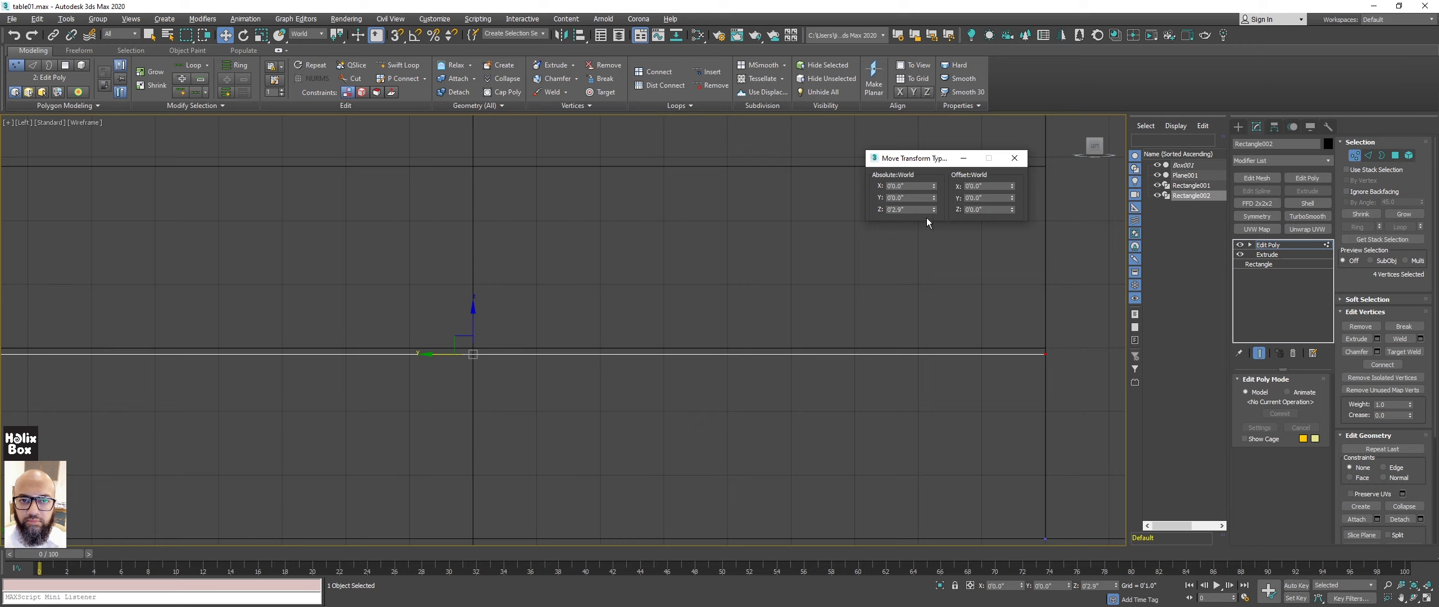
Set the four vertices' absolute Z to 0'2.95" and restore the four-viewport layout.
scroll(535, 322, down, 1)
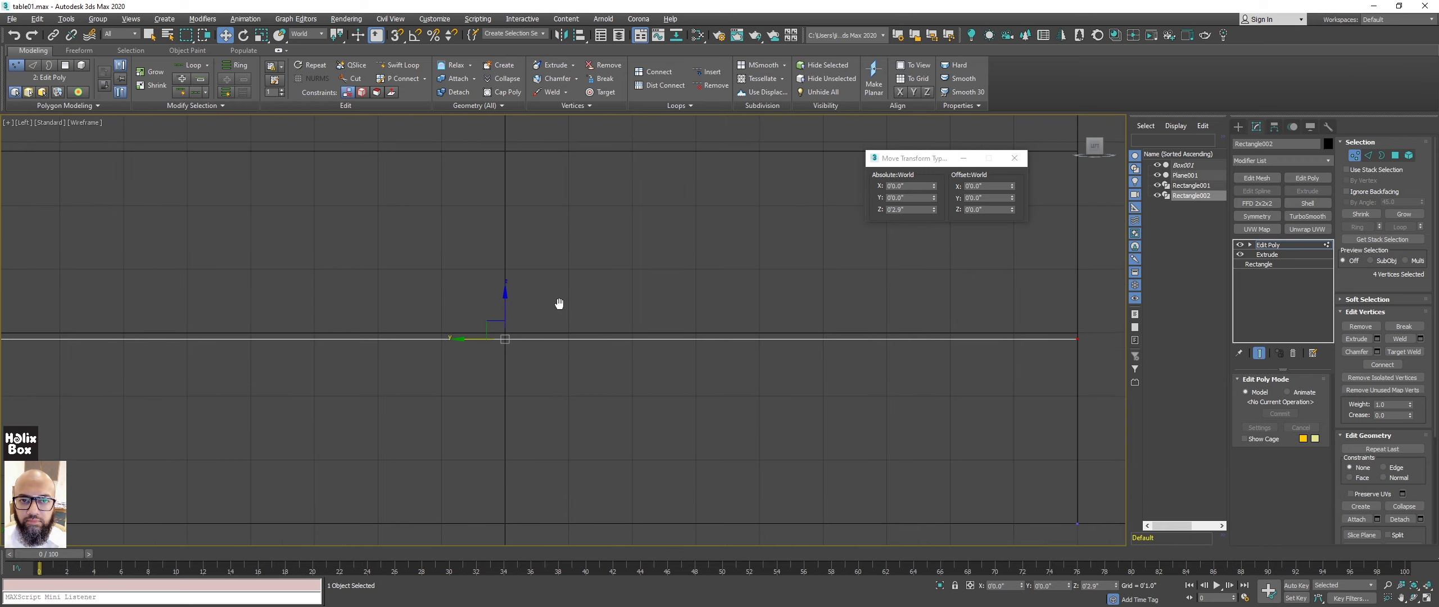
scroll(569, 294, down, 1)
scroll(702, 278, up, 1)
scroll(864, 279, up, 1)
middle_drag(896, 339, 913, 329)
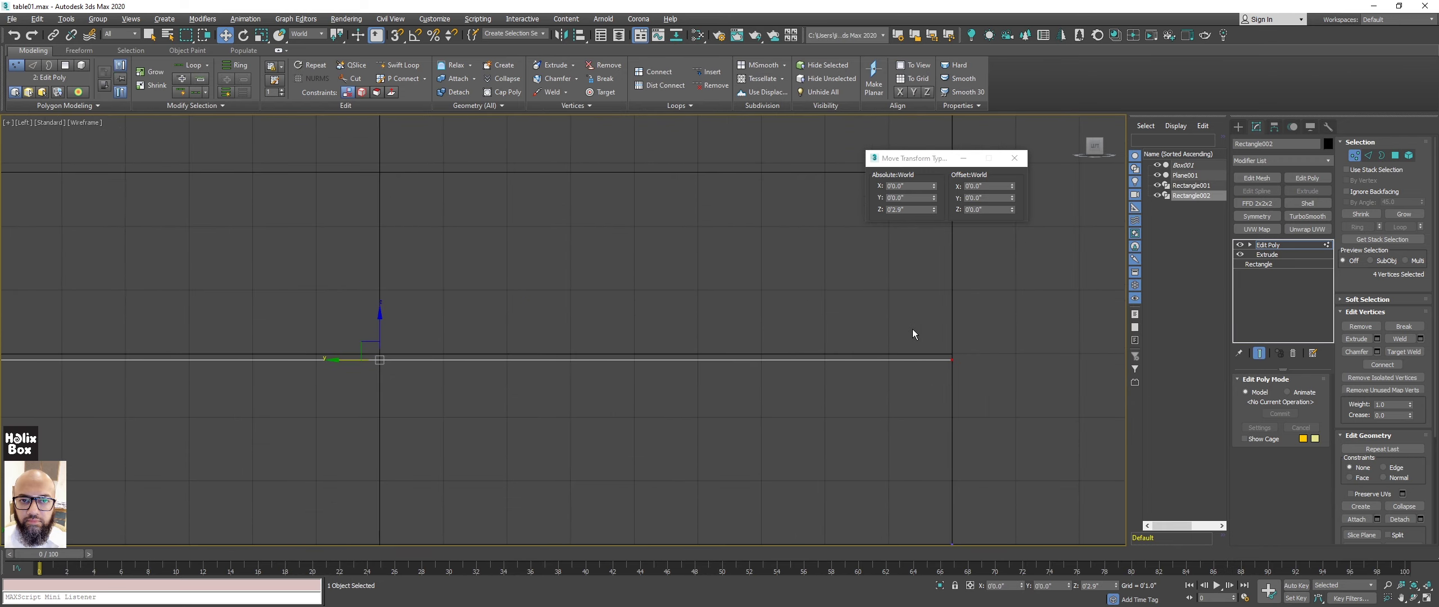
double_click(900, 210)
text(85)
key(Return)
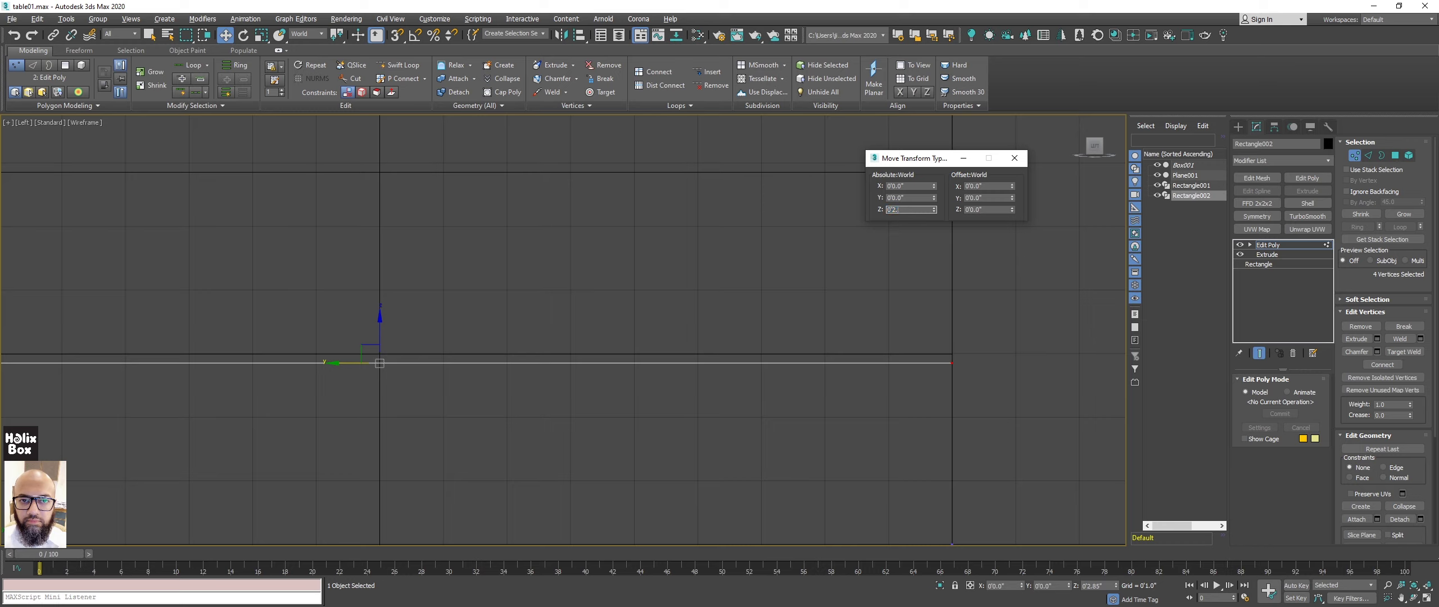
key(Return)
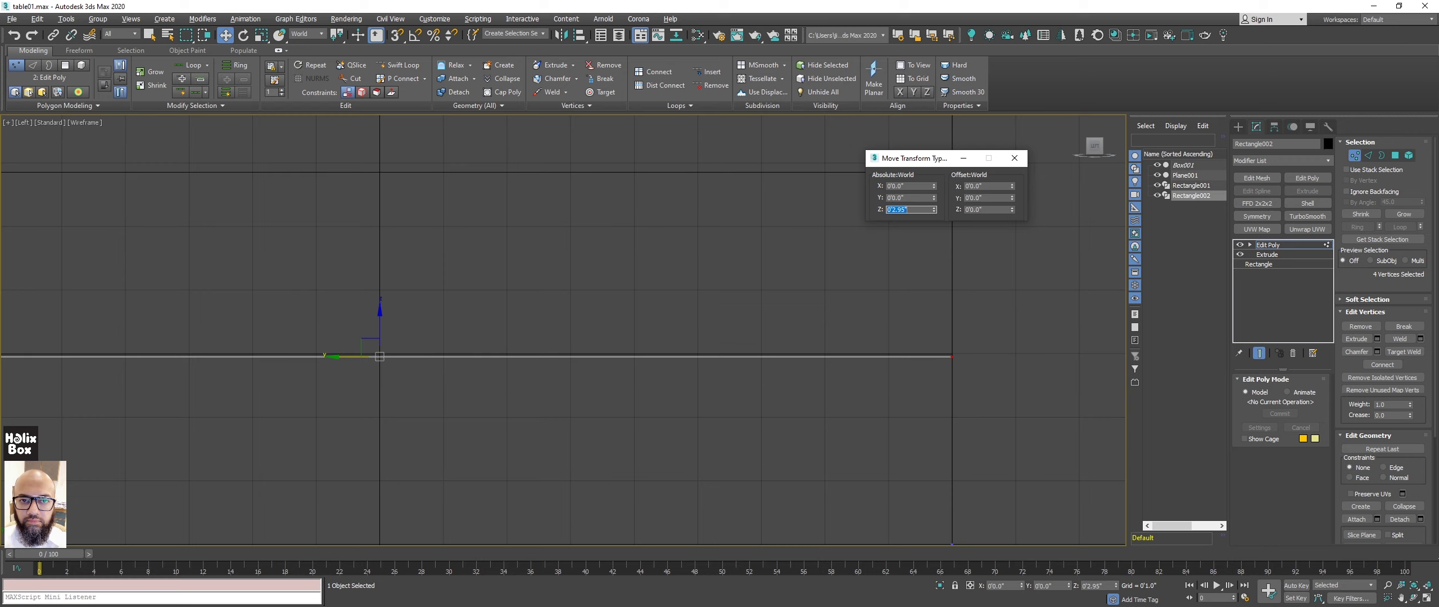
scroll(608, 300, down, 3)
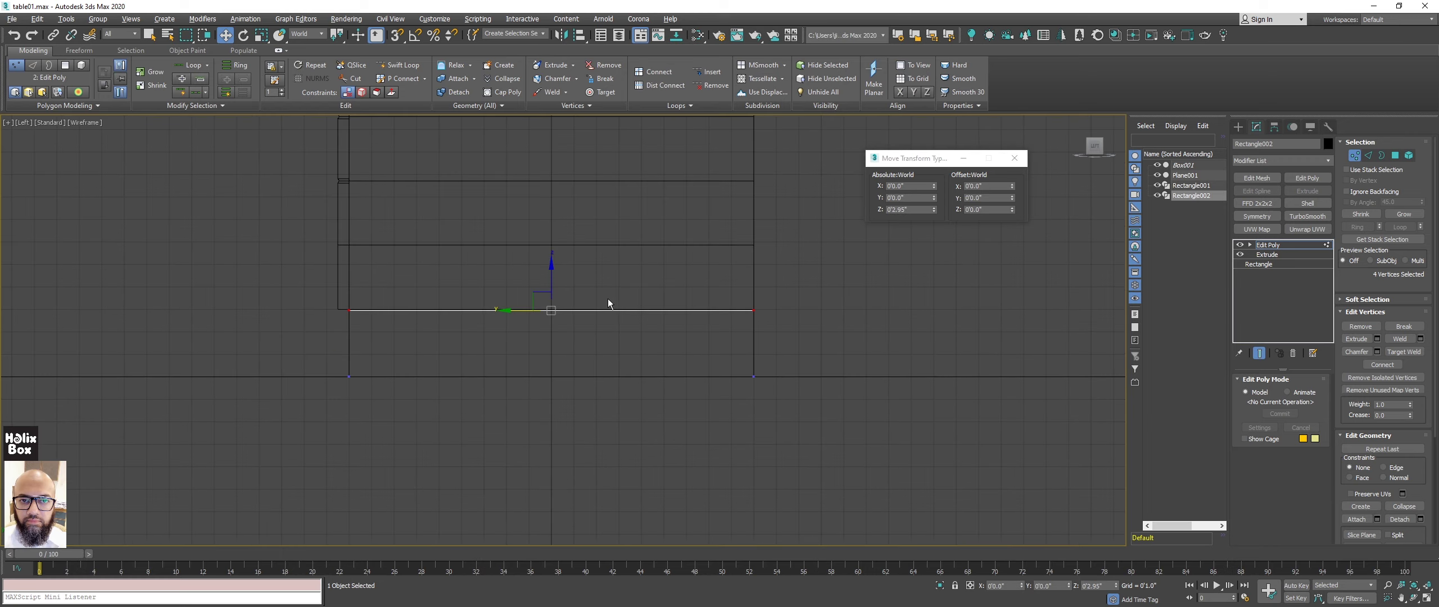
key(alt+w)
Leave vertex editing, clear the selection and orbit around the box to its side-back corner.
right_click(855, 387)
alt+middle_drag(843, 381, 843, 359)
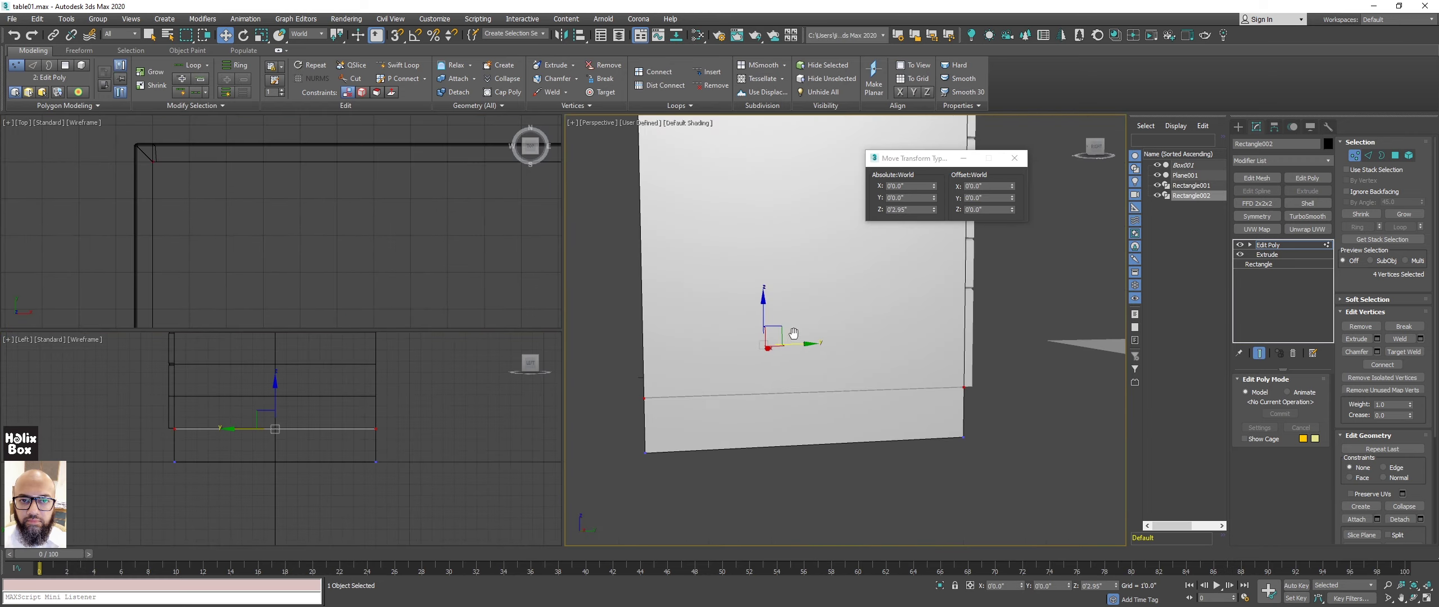
scroll(844, 360, down, 3)
scroll(843, 350, up, 1)
click(1355, 155)
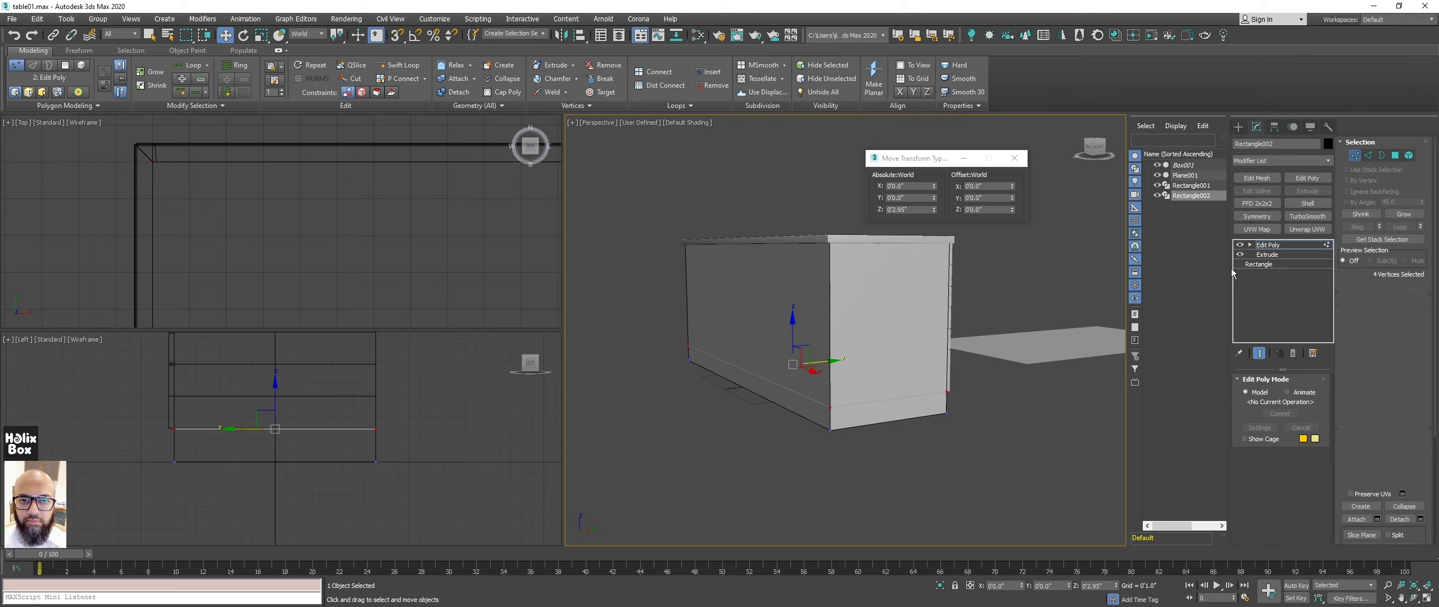
click(977, 432)
mouse_move(809, 325)
alt+middle_down()
mouse_move(868, 299)
mouse_move(925, 298)
mouse_move(890, 316)
alt+middle_up()
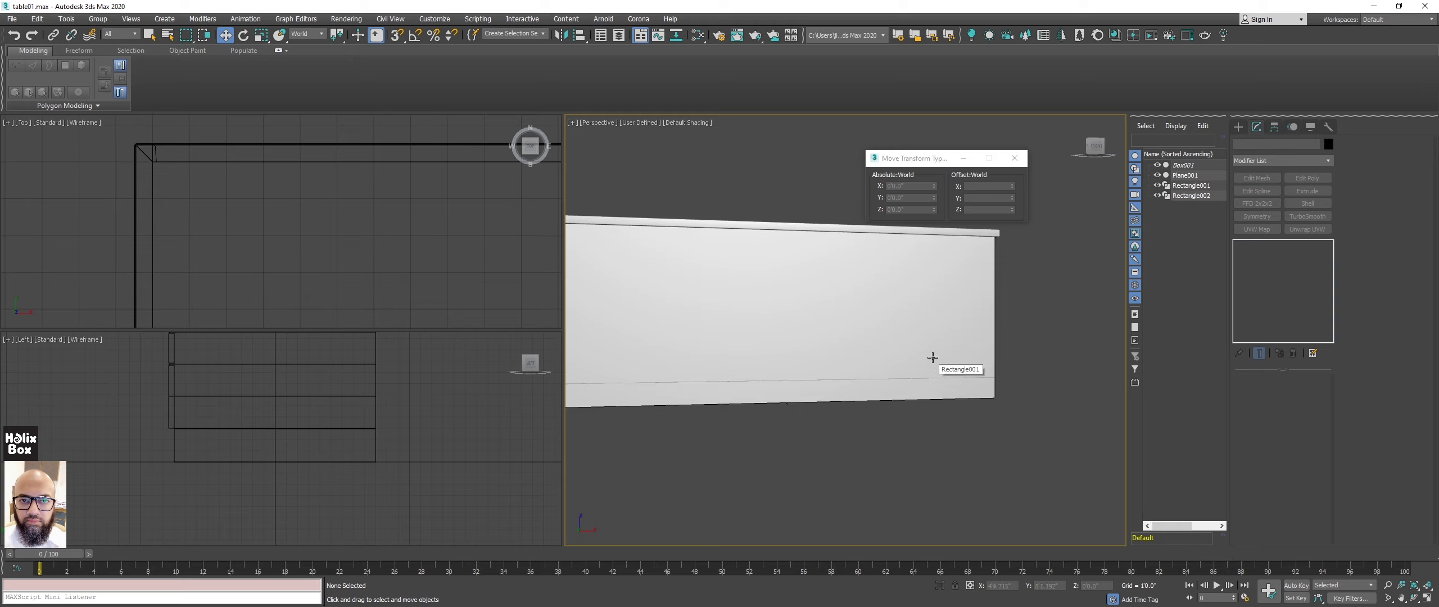
scroll(944, 379, down, 3)
scroll(904, 373, down, 2)
mouse_move(903, 373)
alt+middle_down()
mouse_move(890, 353)
mouse_move(969, 354)
mouse_move(824, 357)
mouse_move(880, 488)
alt+middle_up()
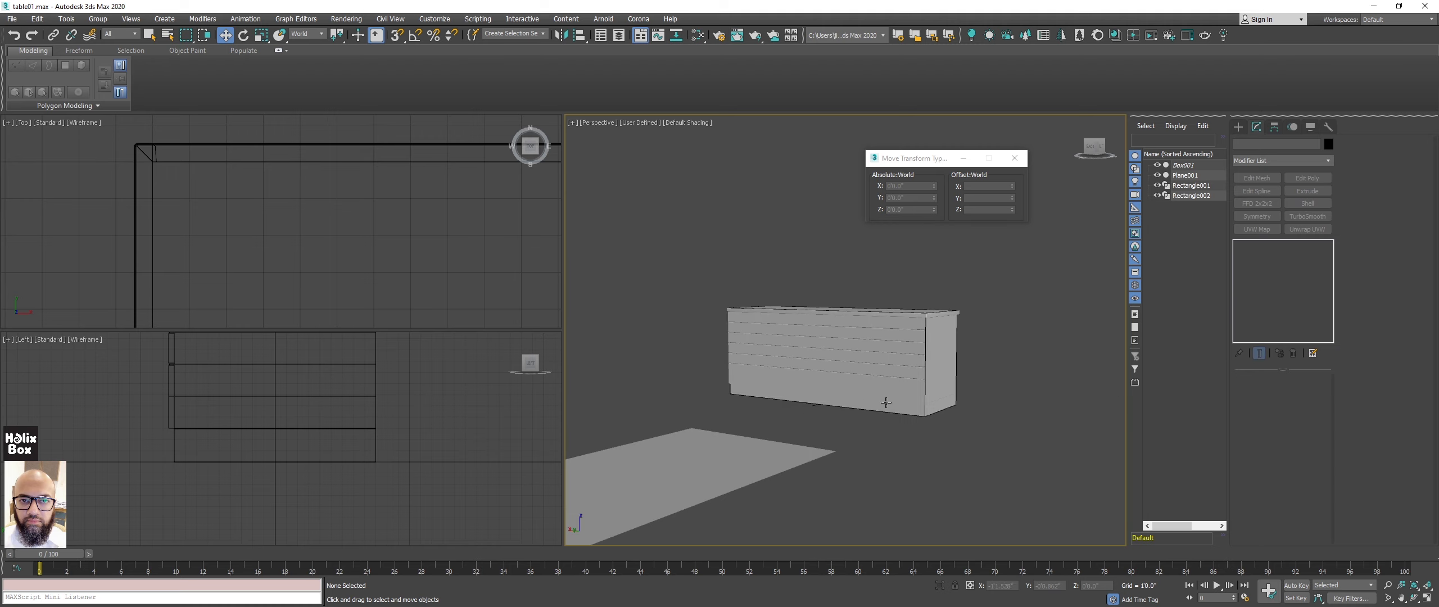
scroll(928, 398, up, 3)
mouse_move(929, 398)
alt+middle_down()
mouse_move(1028, 440)
mouse_move(920, 404)
alt+middle_up()
Select Rectangle002 and show Edged Faces on the shaded view.
click(1017, 422)
key(F4)
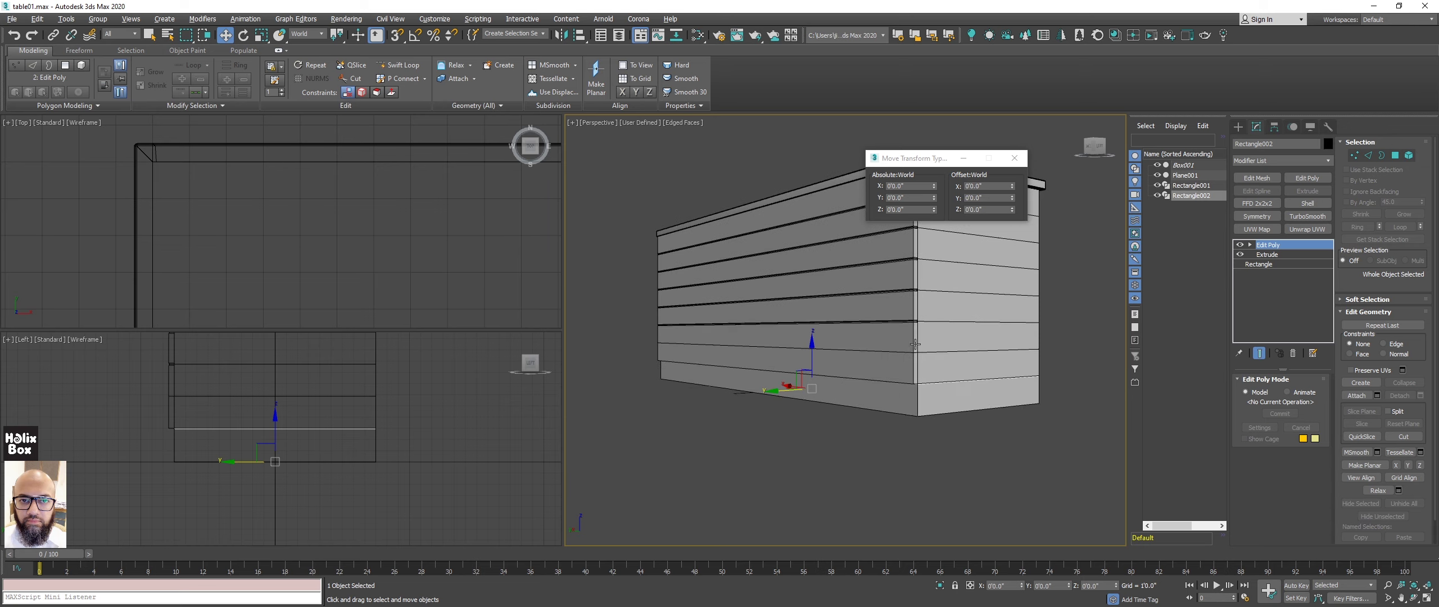
alt+middle_drag(915, 344, 1038, 295)
Select Rectangle002's four bottom vertices in the Left view and maximize that view.
click(1356, 156)
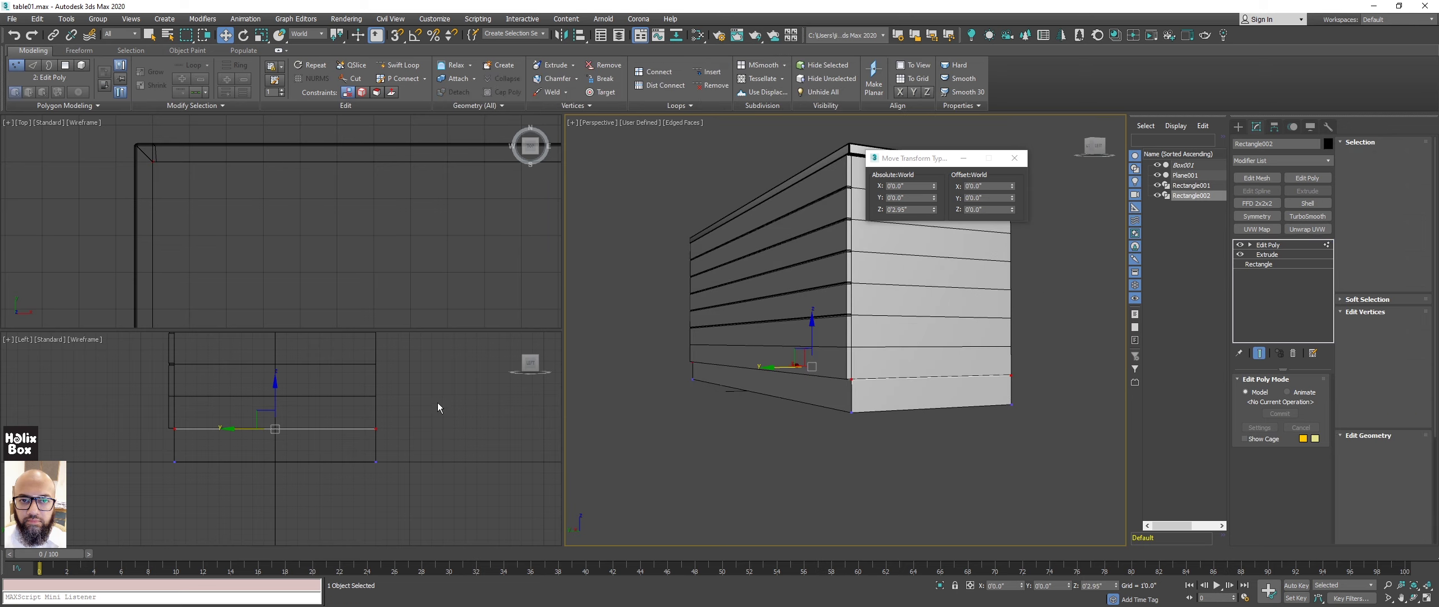
drag(168, 449, 388, 476)
scroll(328, 429, up, 3)
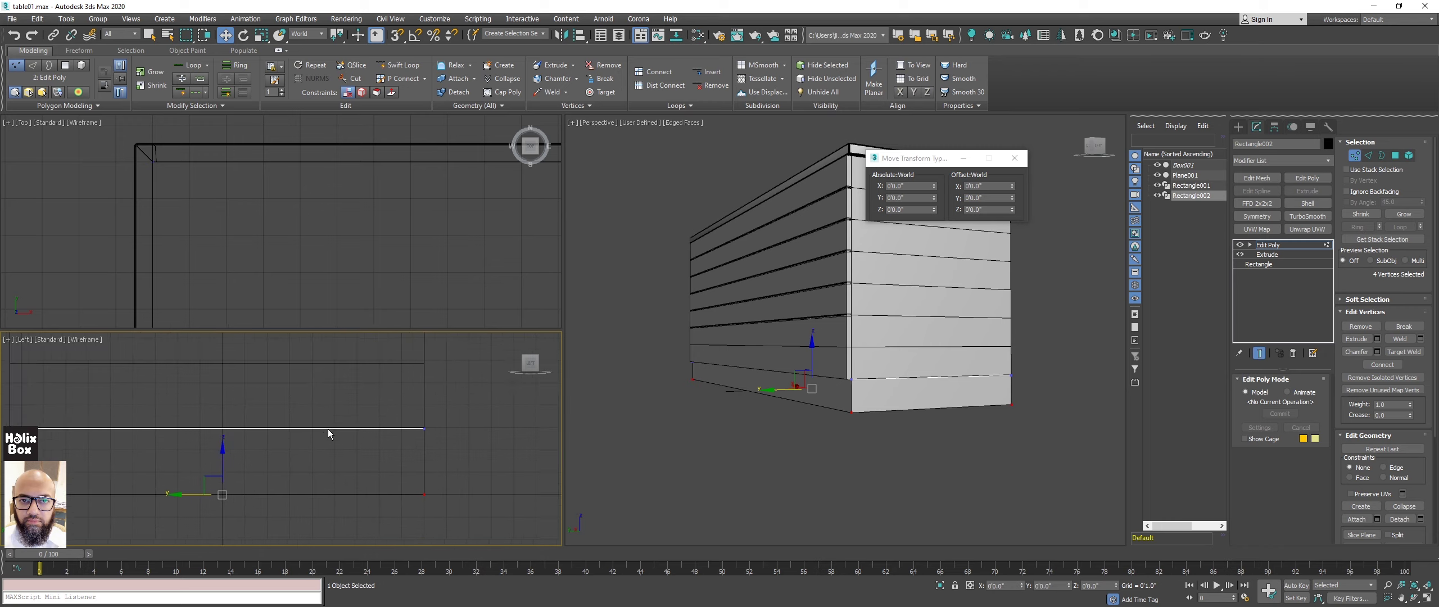
scroll(328, 430, up, 2)
key(alt+w)
middle_drag(466, 414, 475, 406)
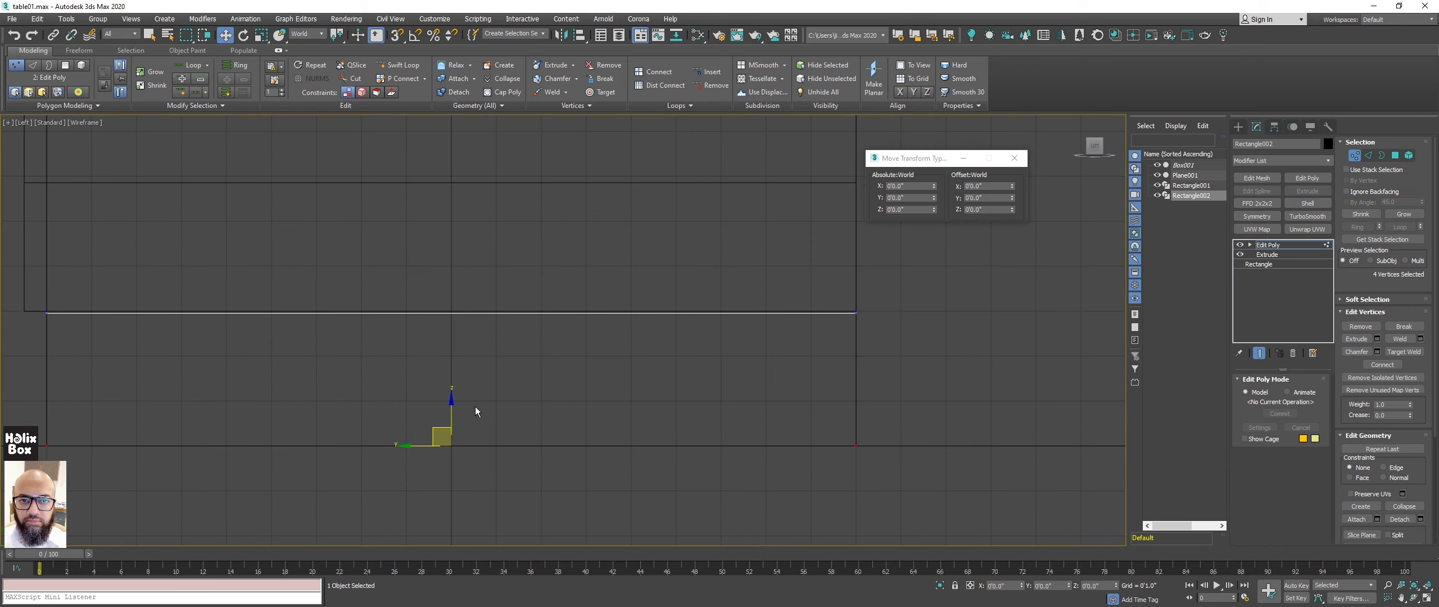
With snapping on, move the four bottom vertices up to a snapped grid point.
key(s)
drag(450, 442, 452, 363)
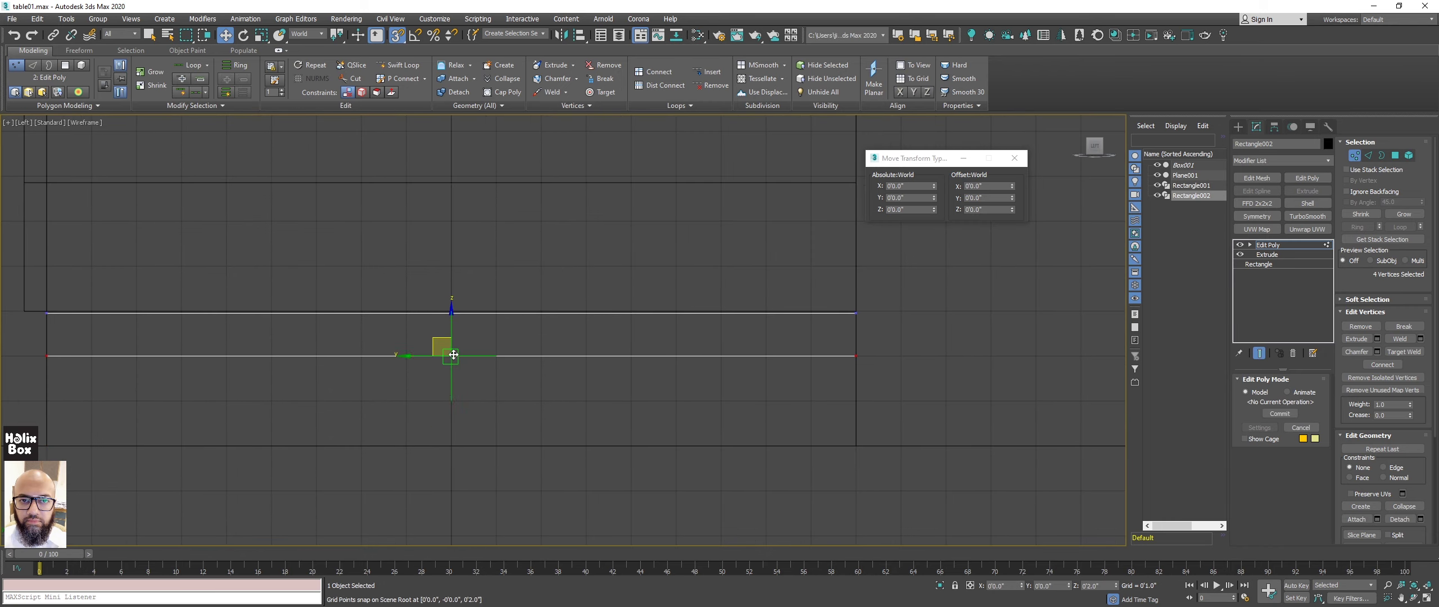
key(alt+w)
right_click(931, 414)
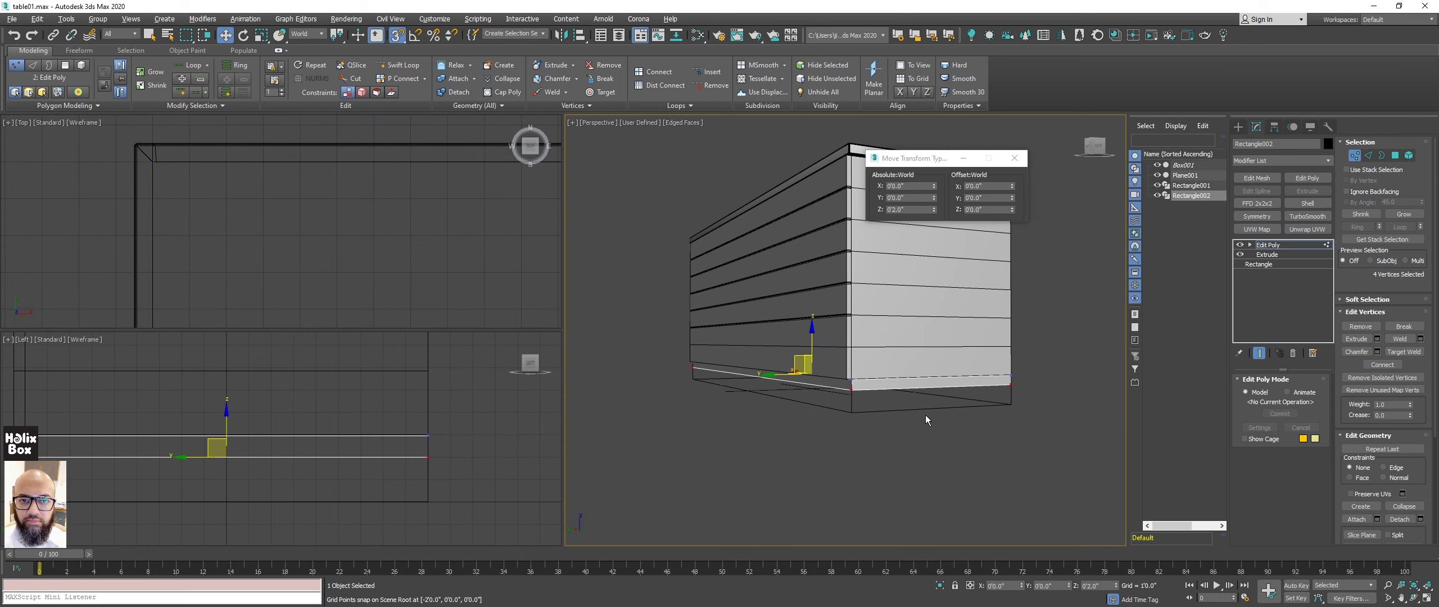
scroll(912, 384, up, 1)
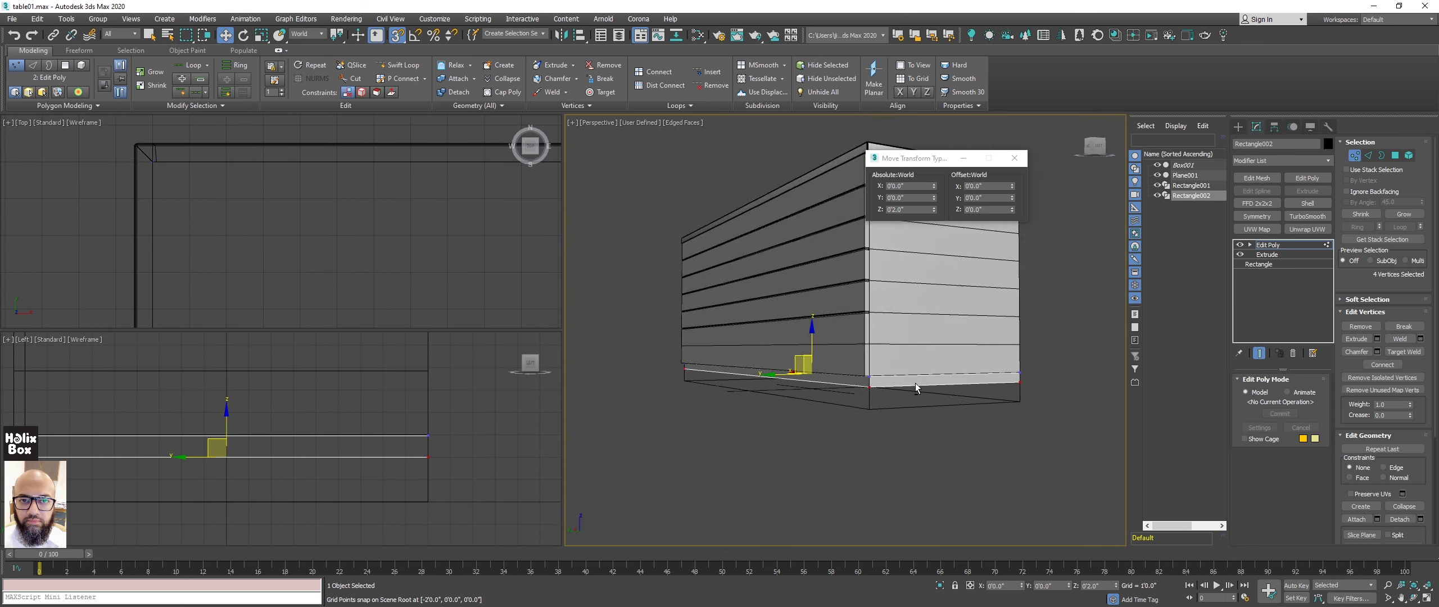
scroll(915, 382, up, 2)
scroll(933, 369, up, 2)
mouse_move(933, 369)
alt+middle_down()
mouse_move(967, 342)
mouse_move(910, 362)
mouse_move(869, 348)
alt+middle_up()
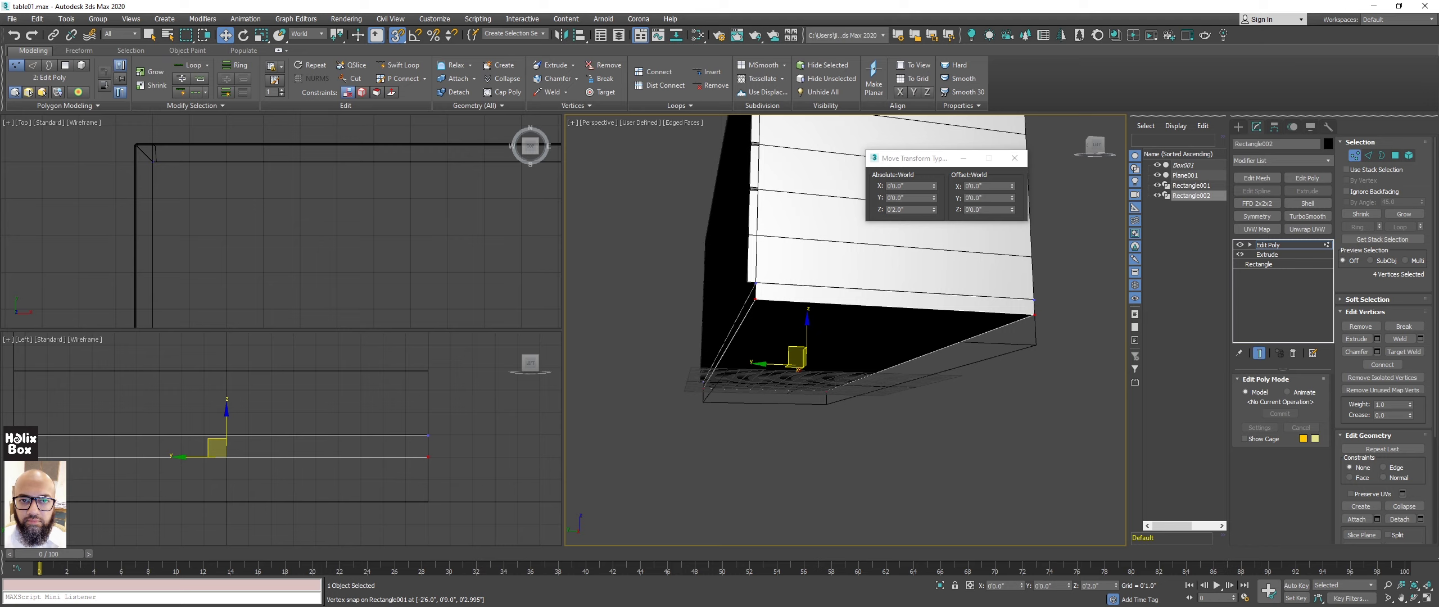
Return Rectangle002 to top level, checking Rectangle001's height before reselecting Rectangle002.
mouse_move(863, 315)
alt+middle_down()
mouse_move(864, 299)
mouse_move(877, 341)
mouse_move(815, 264)
mouse_move(894, 282)
mouse_move(821, 303)
mouse_move(817, 340)
mouse_move(788, 337)
mouse_move(837, 378)
mouse_move(821, 381)
alt+middle_up()
right_click(789, 261)
click(771, 248)
click(894, 282)
click(792, 343)
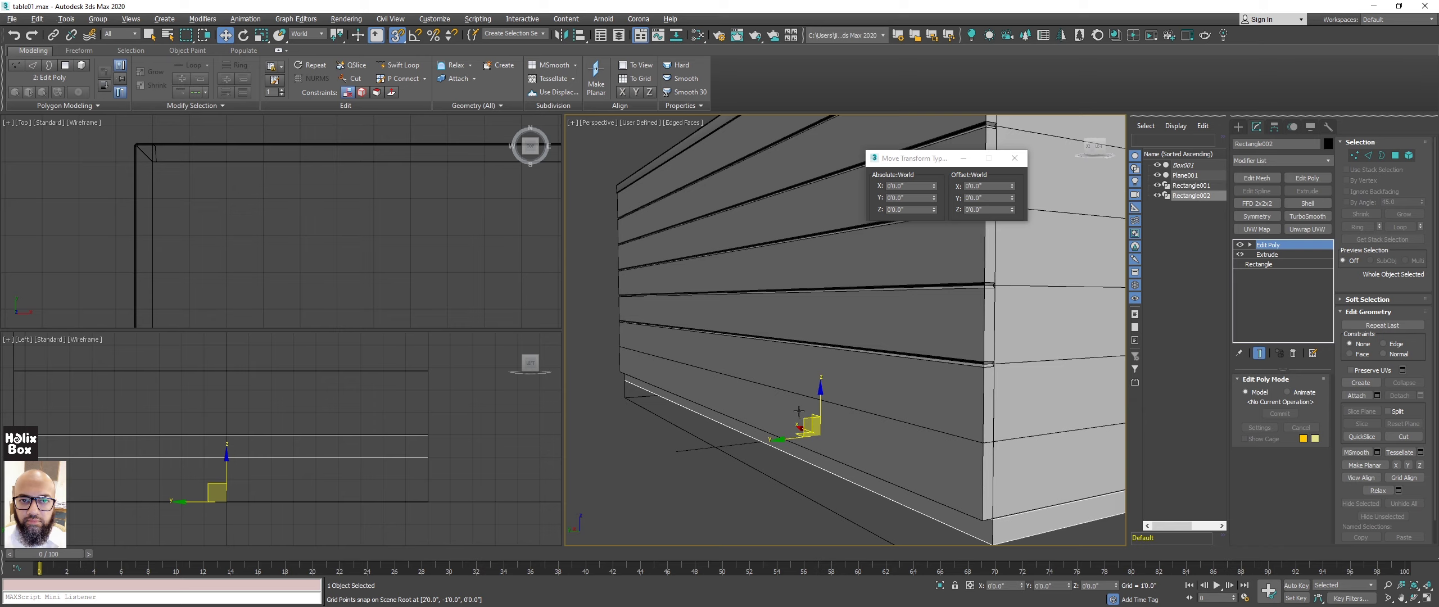
Orbit to inspect the slatted underside and base, then maximize the side view.
mouse_move(799, 411)
alt+middle_down()
mouse_move(900, 388)
mouse_move(901, 370)
alt+middle_up()
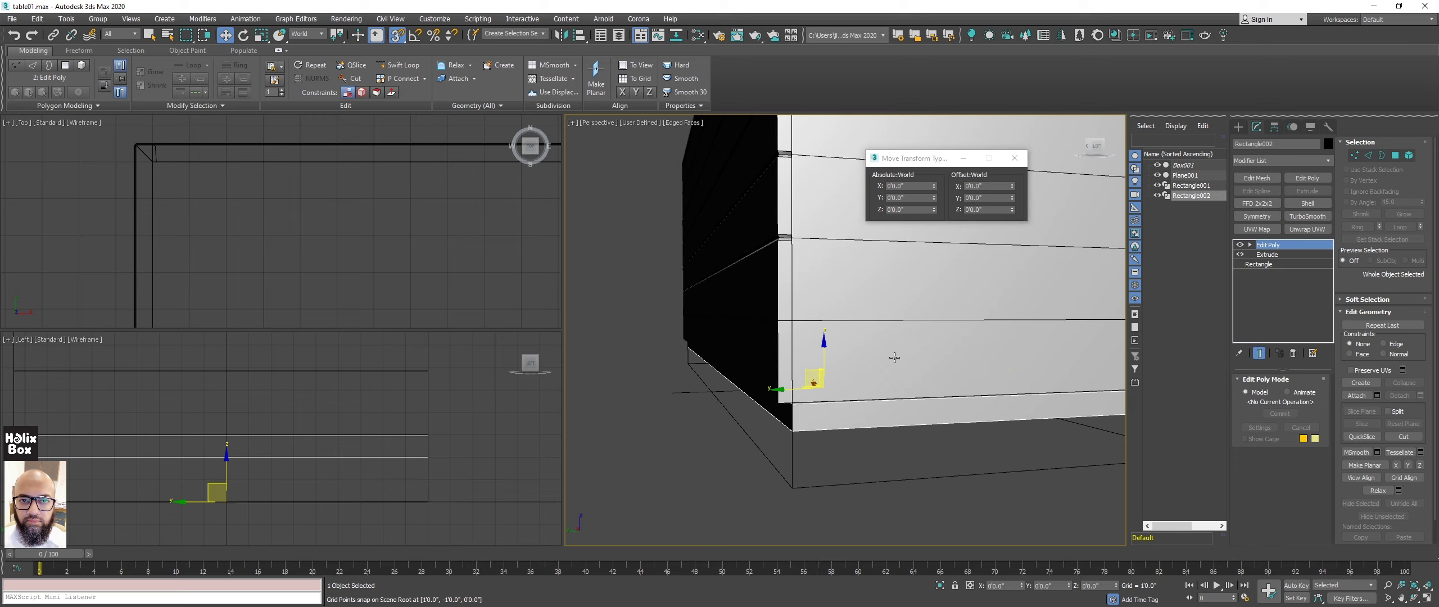
mouse_move(899, 363)
alt+middle_down()
mouse_move(923, 348)
mouse_move(939, 359)
alt+middle_up()
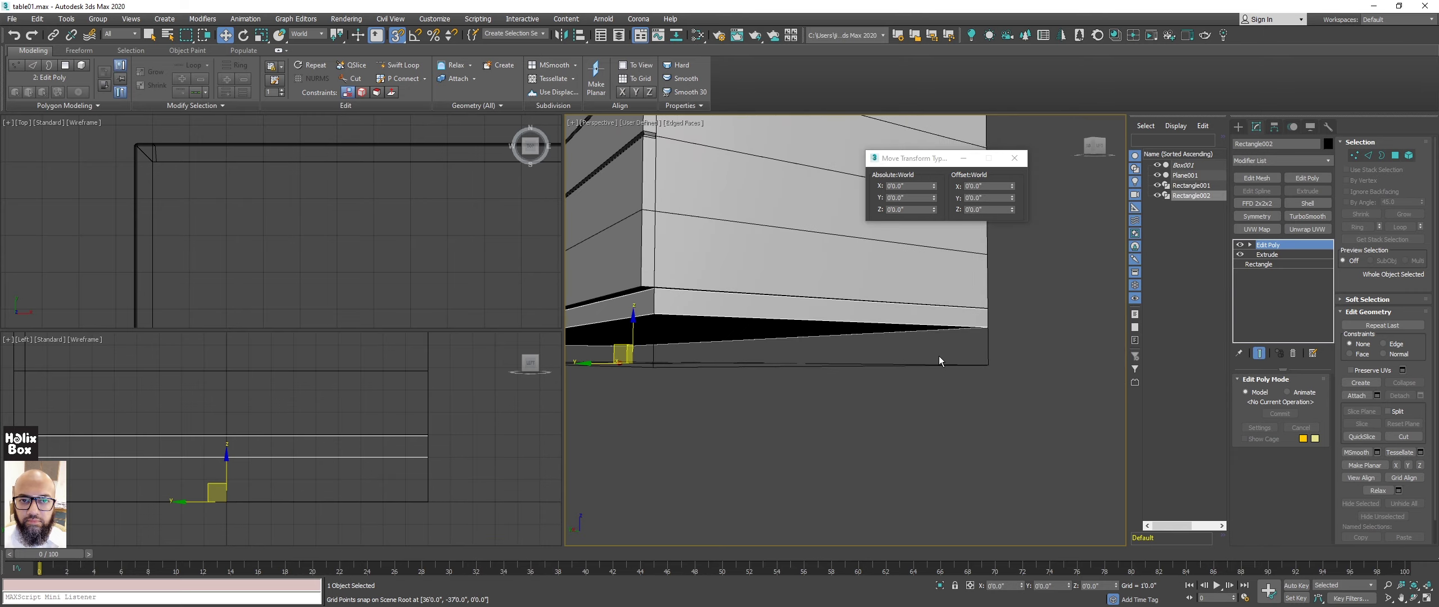
mouse_move(814, 334)
alt+middle_down()
mouse_move(745, 318)
mouse_move(925, 347)
mouse_move(831, 318)
mouse_move(877, 420)
alt+middle_up()
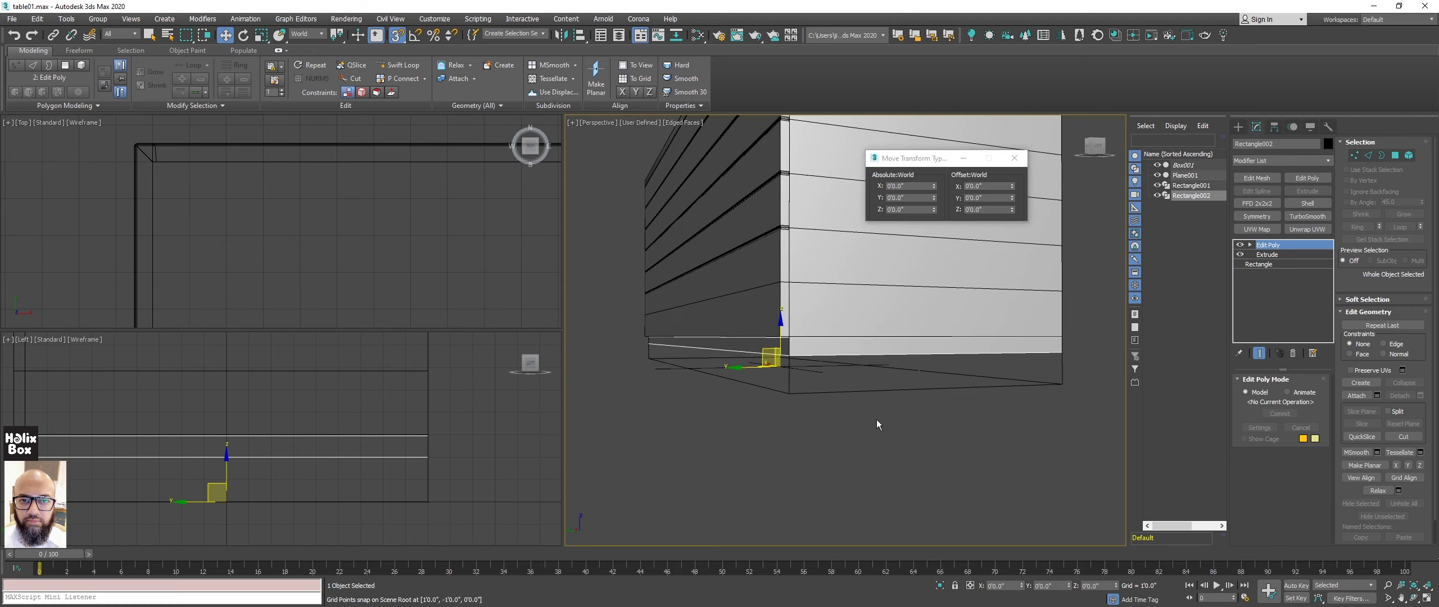
alt+middle_drag(850, 312, 854, 338)
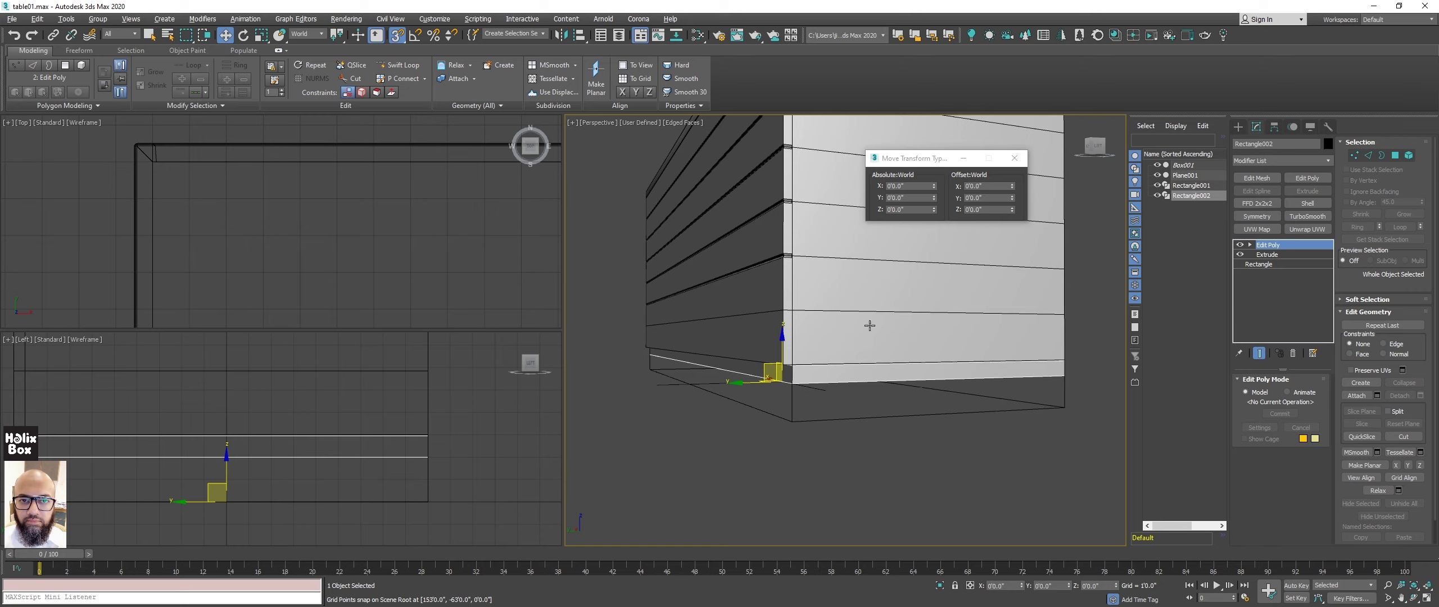
mouse_move(868, 322)
middle_down()
mouse_move(975, 392)
mouse_move(904, 403)
mouse_move(916, 401)
middle_up()
scroll(245, 398, down, 3)
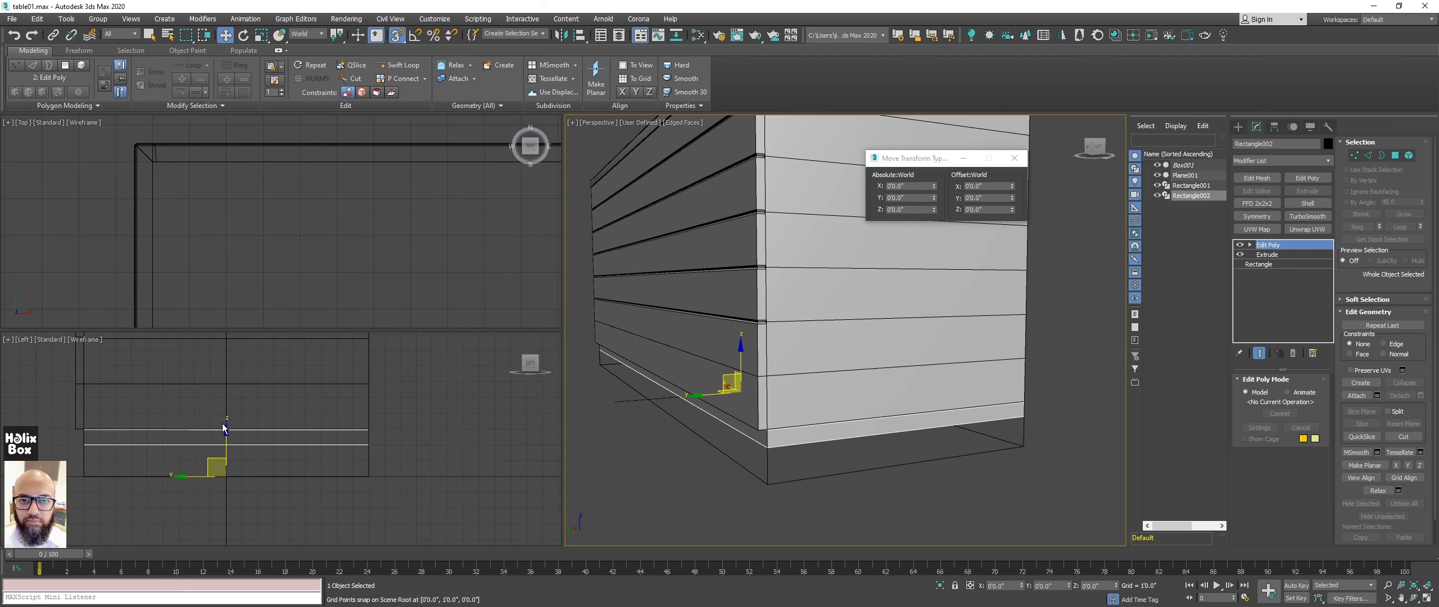
key(alt+w)
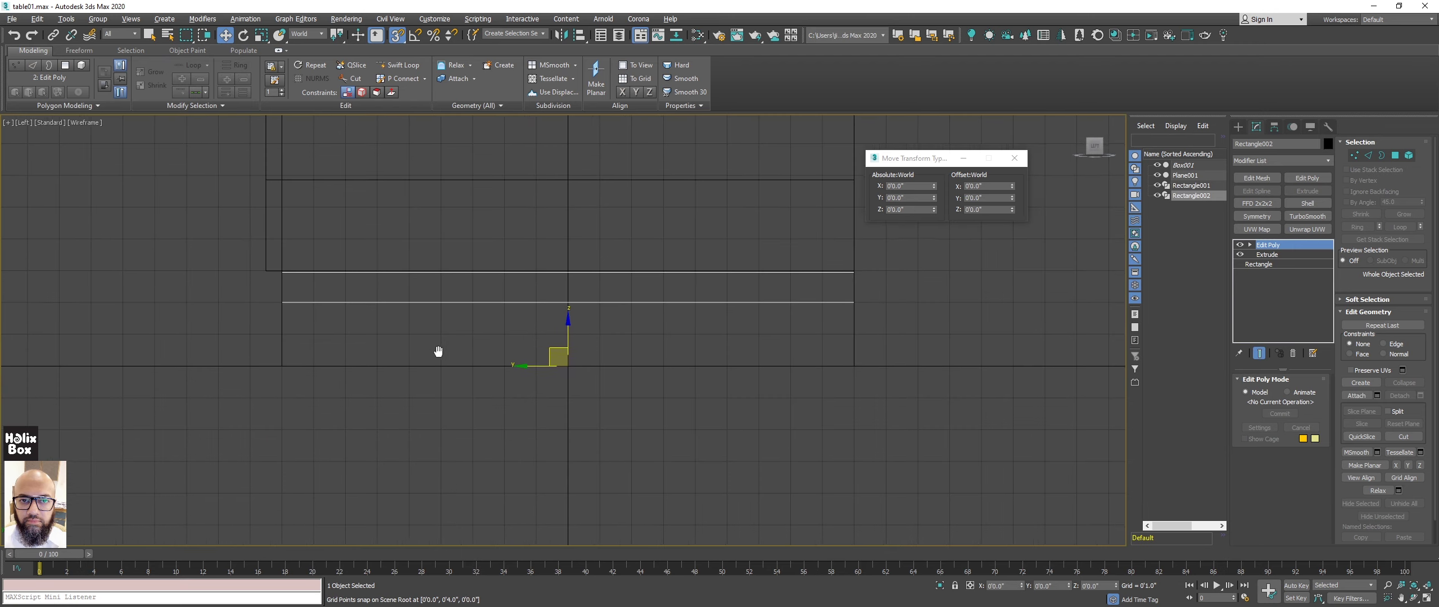
Draw the quarter-circle arc Arc001 beneath the cabinet base in the Left view.
middle_drag(437, 347, 456, 382)
middle_drag(369, 382, 308, 354)
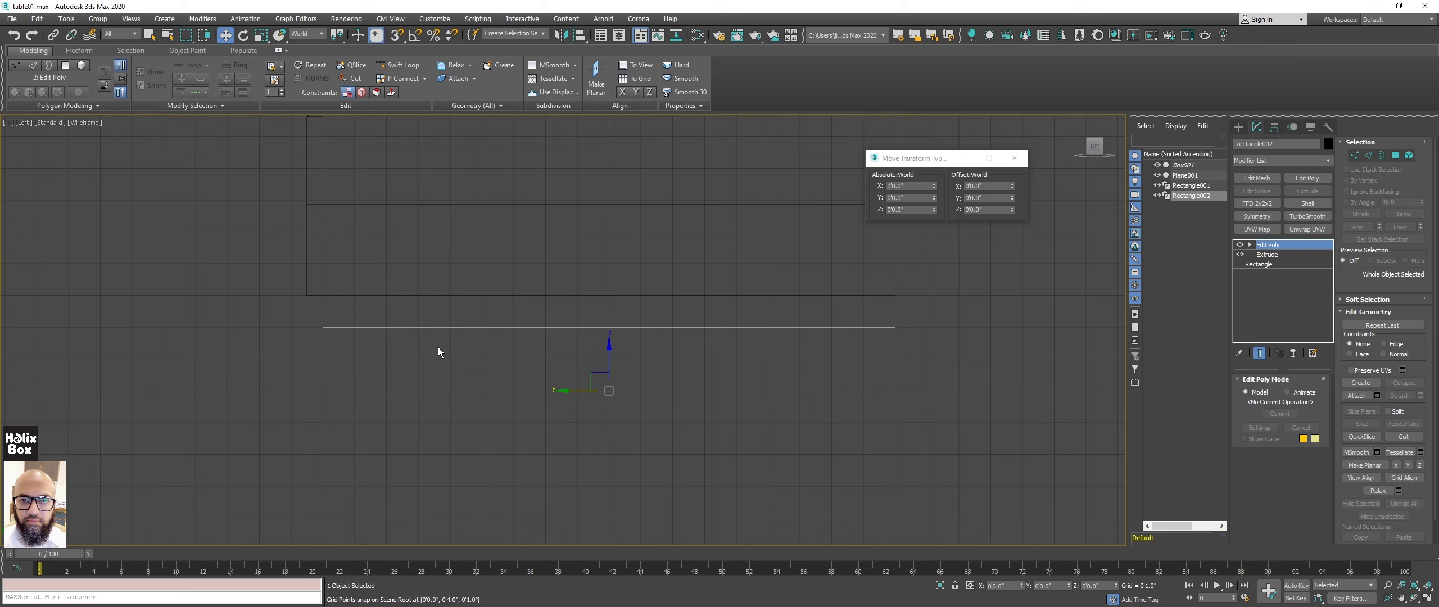
right_click(413, 376)
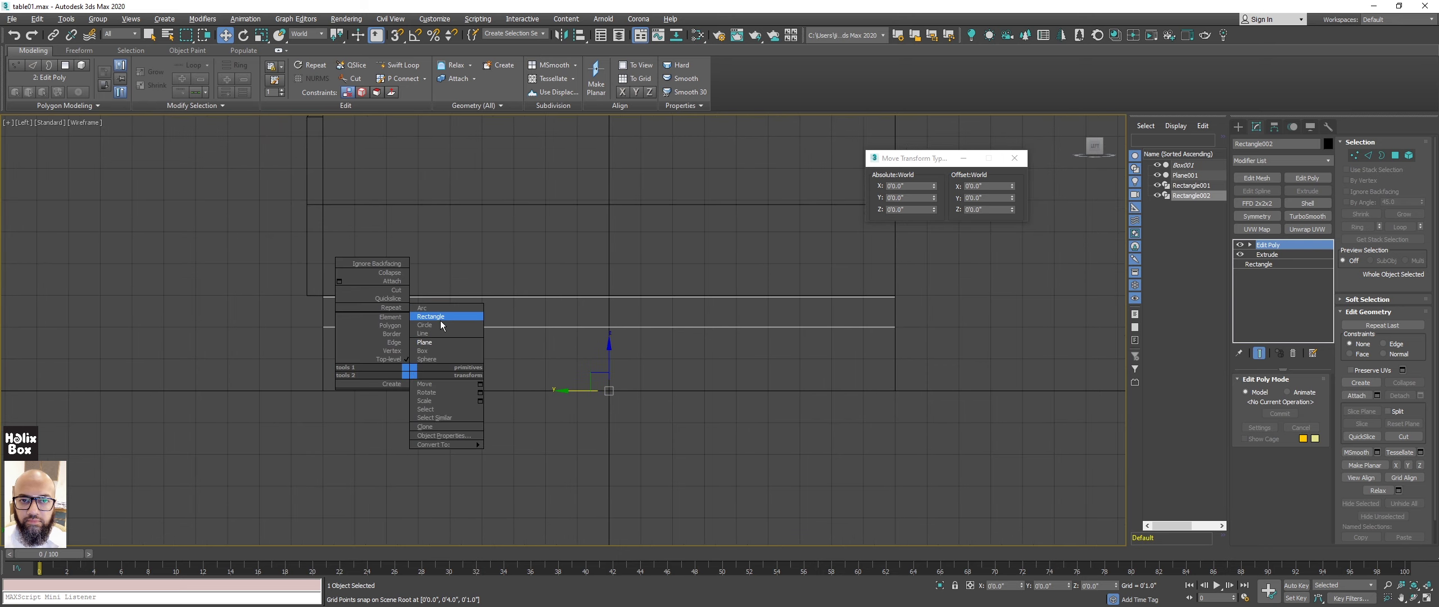
click(434, 308)
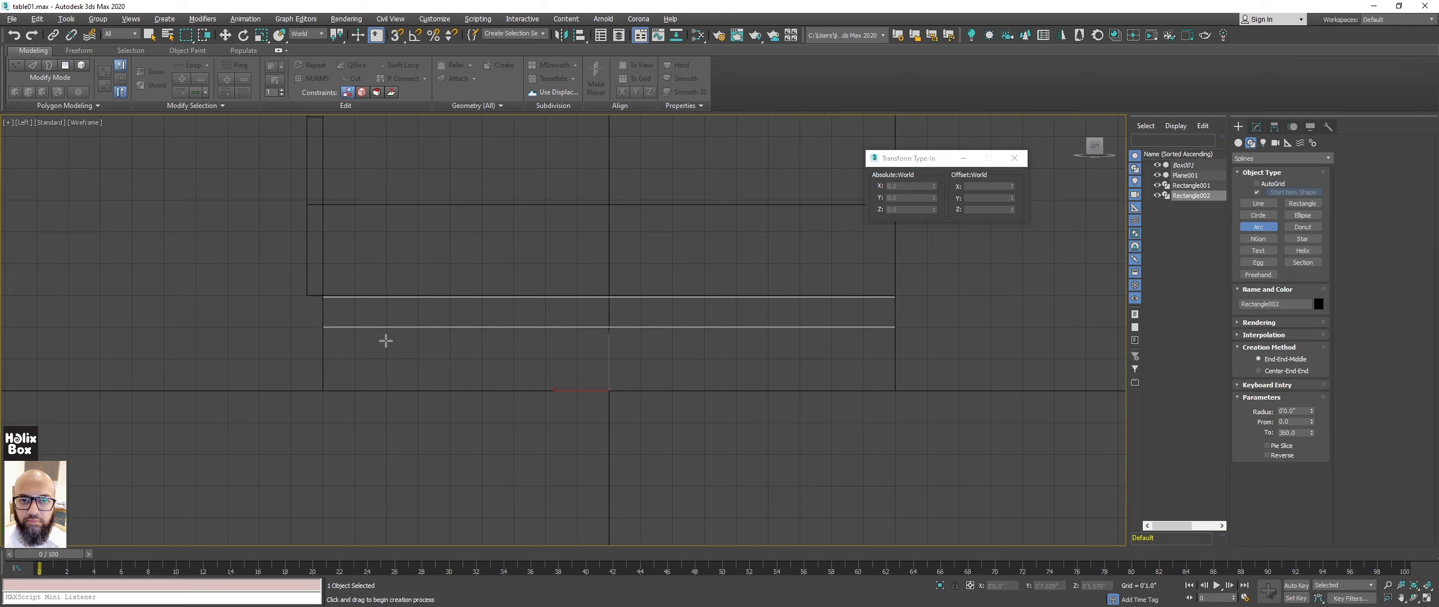
scroll(378, 363, up, 1)
scroll(371, 359, up, 2)
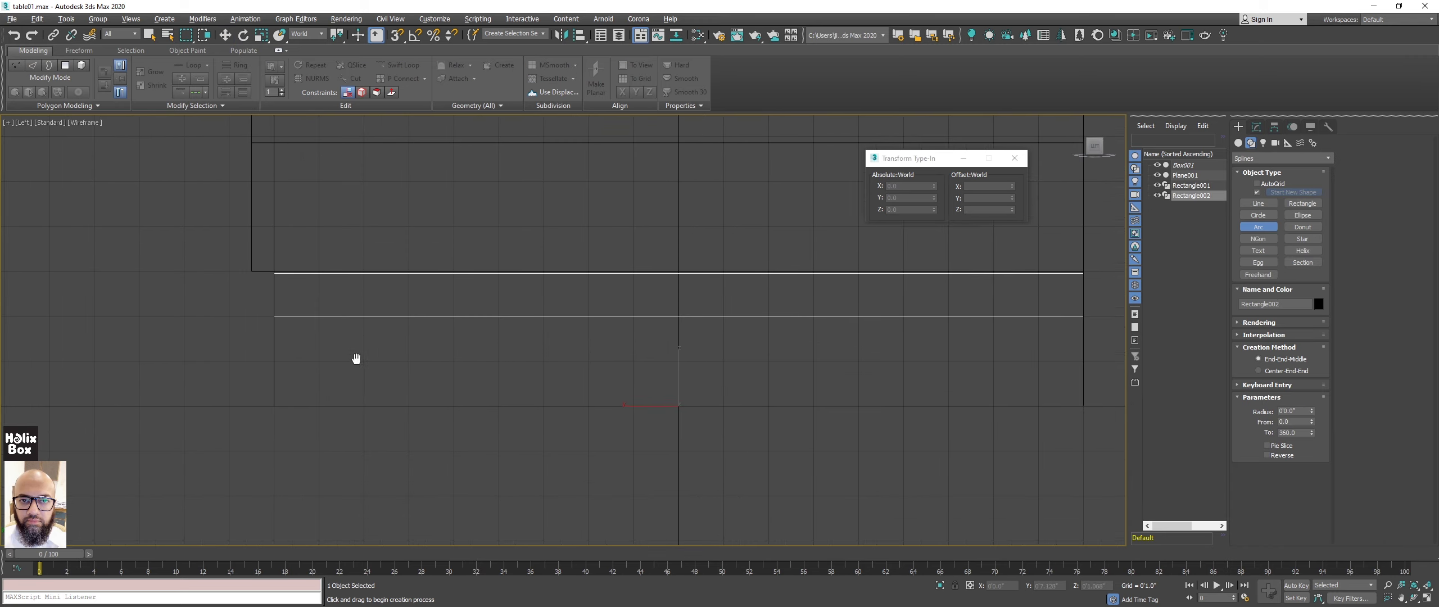
middle_drag(372, 360, 347, 372)
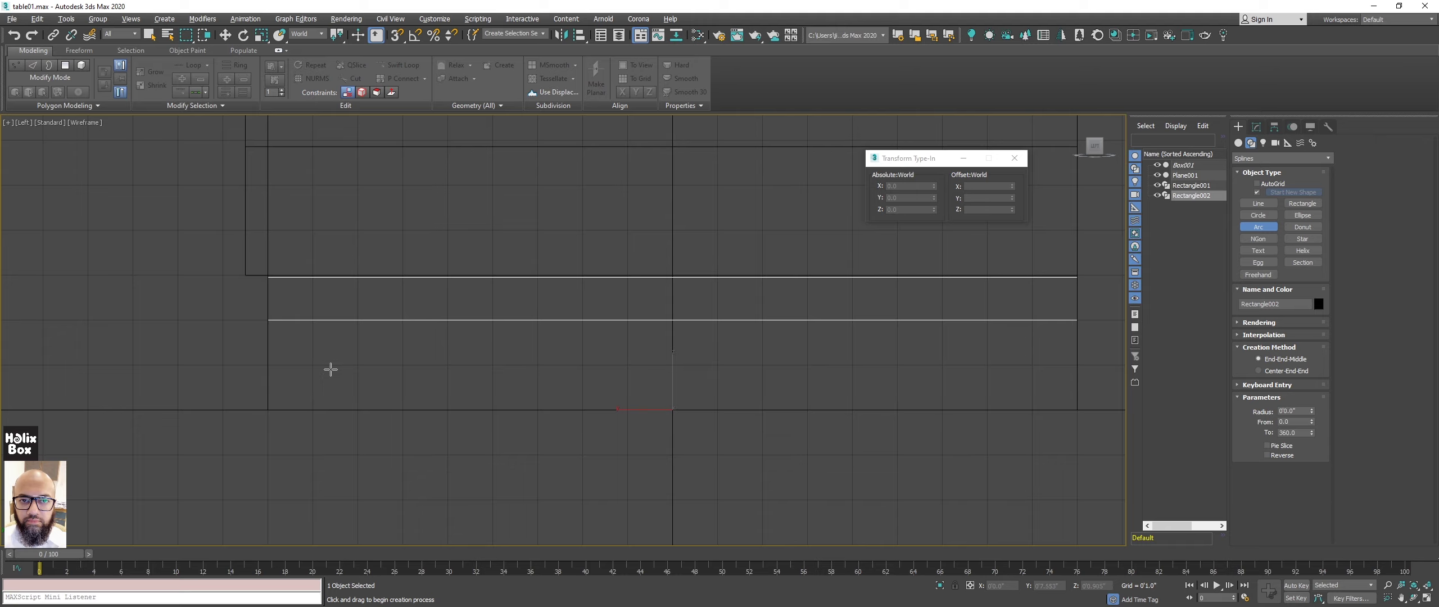
drag(313, 364, 358, 322)
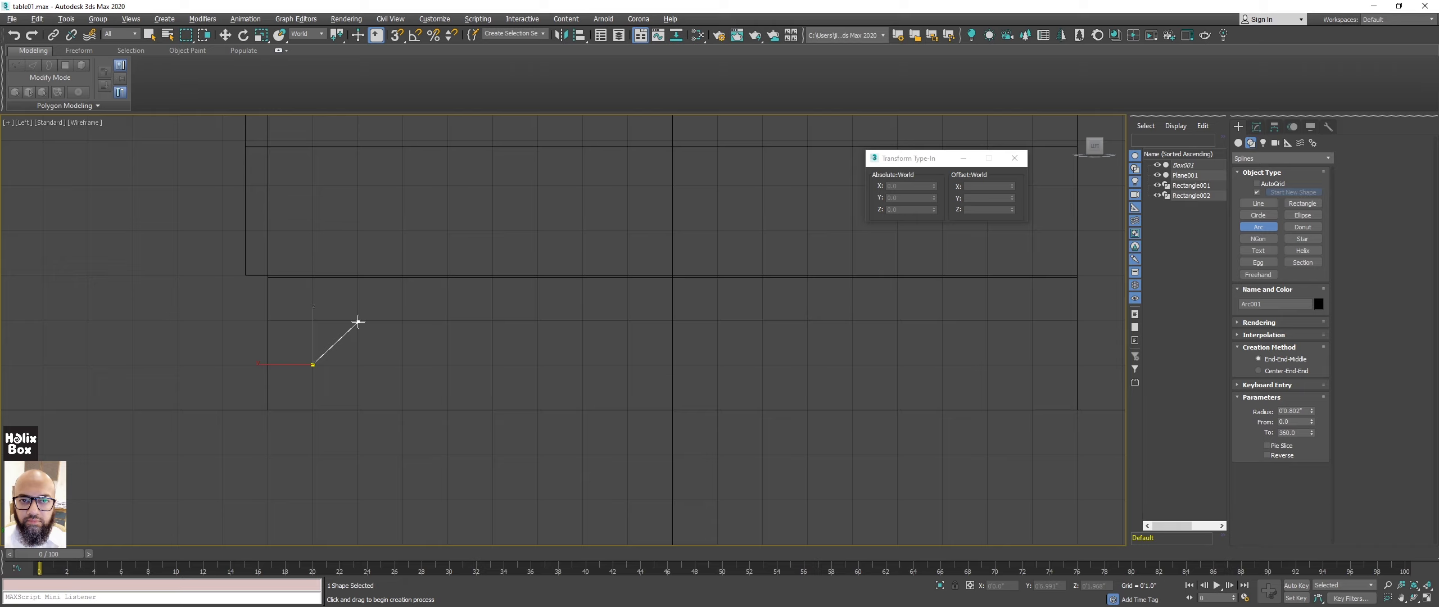
drag(358, 322, 358, 322)
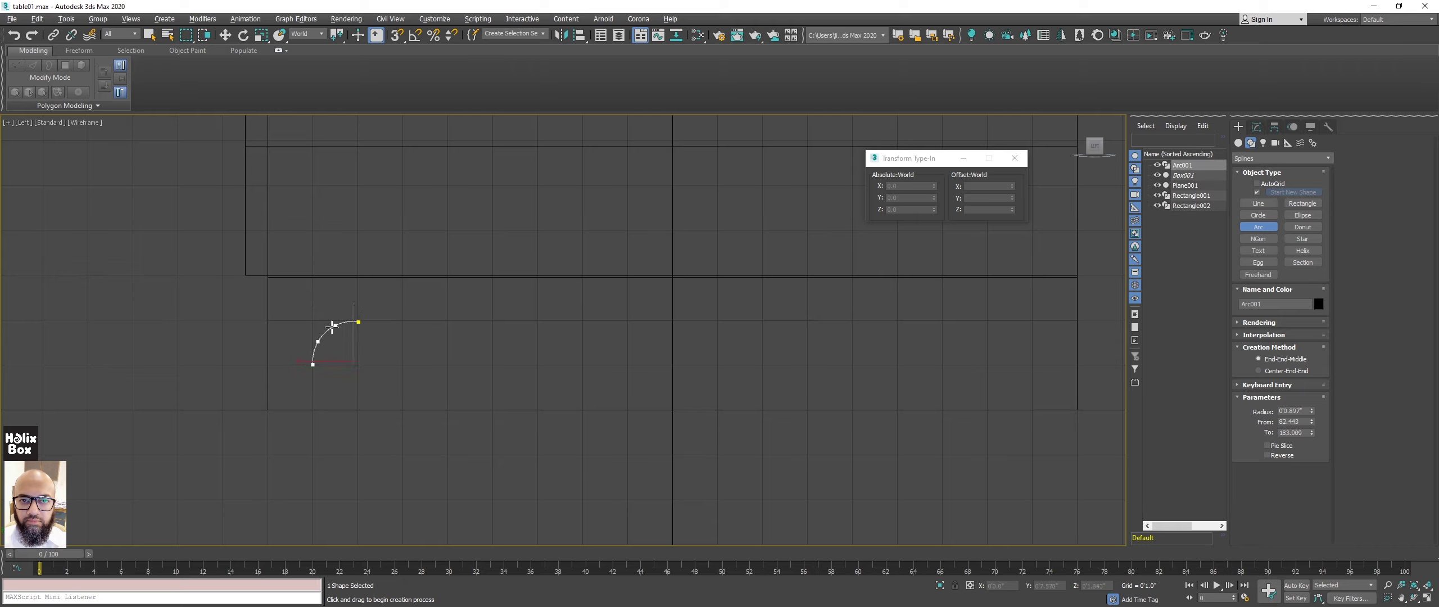
click(334, 326)
key(w)
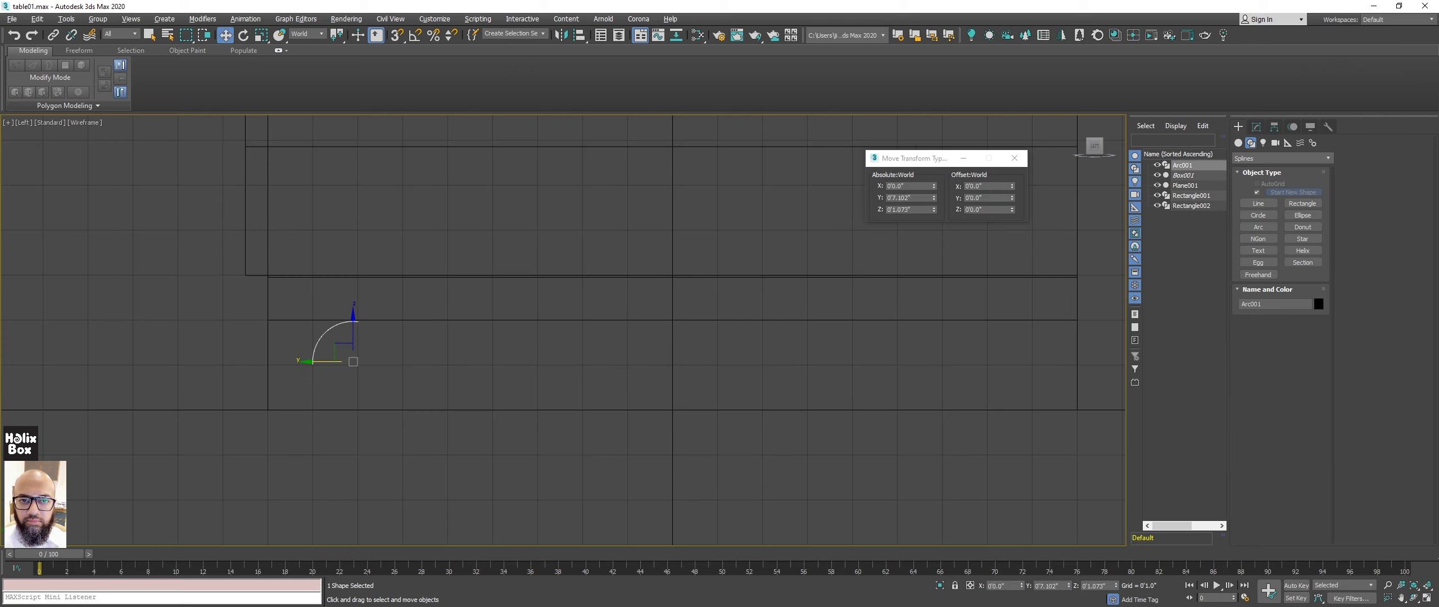
Switch to Windows Photos showing the wooden sideboard reference photo.
key(alt+Tab)
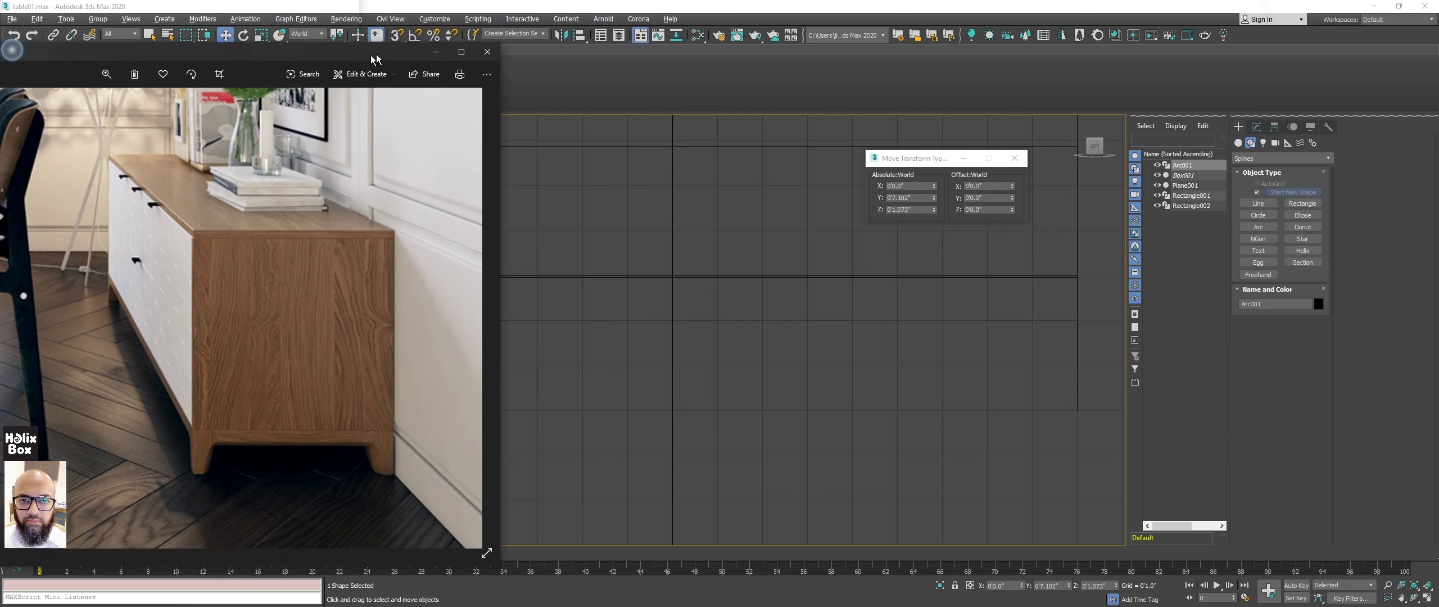